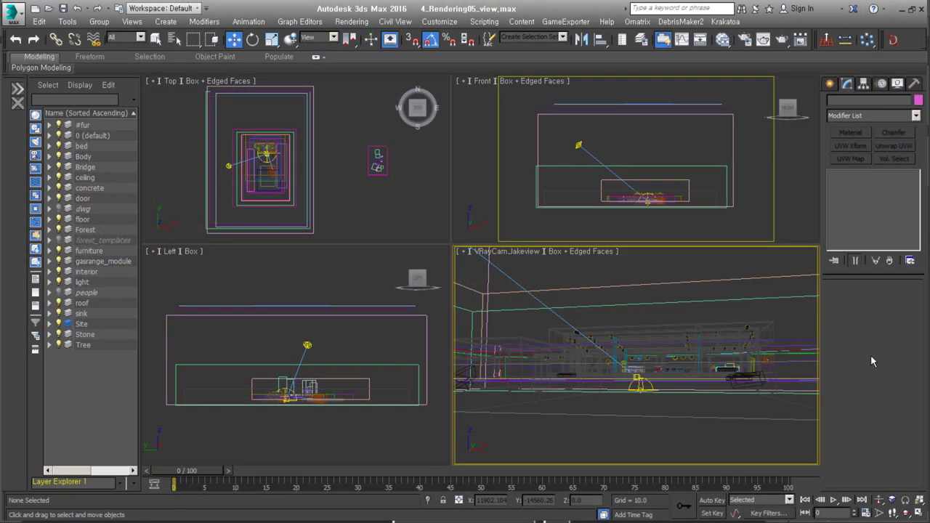
Open Render Setup on the V-Ray tab and expand Global switches
key(F10)
double_click(369, 347)
click(414, 184)
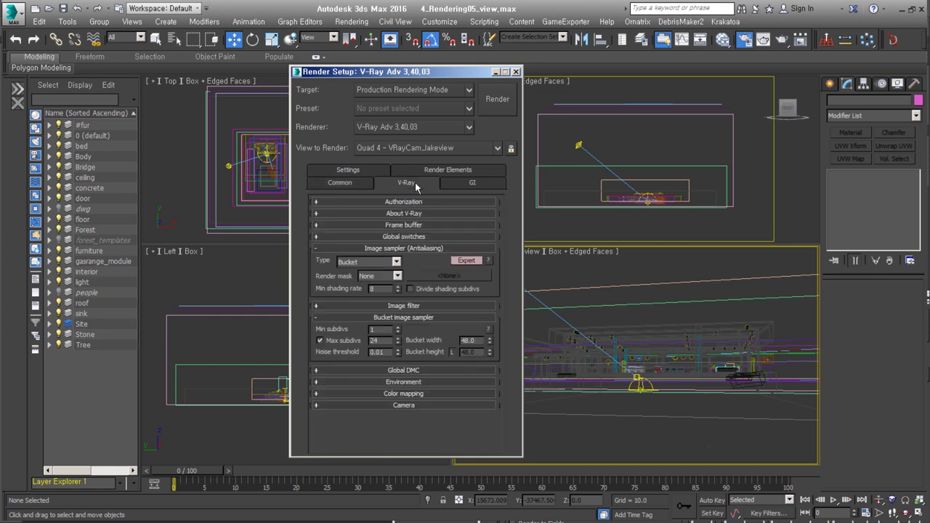
click(417, 238)
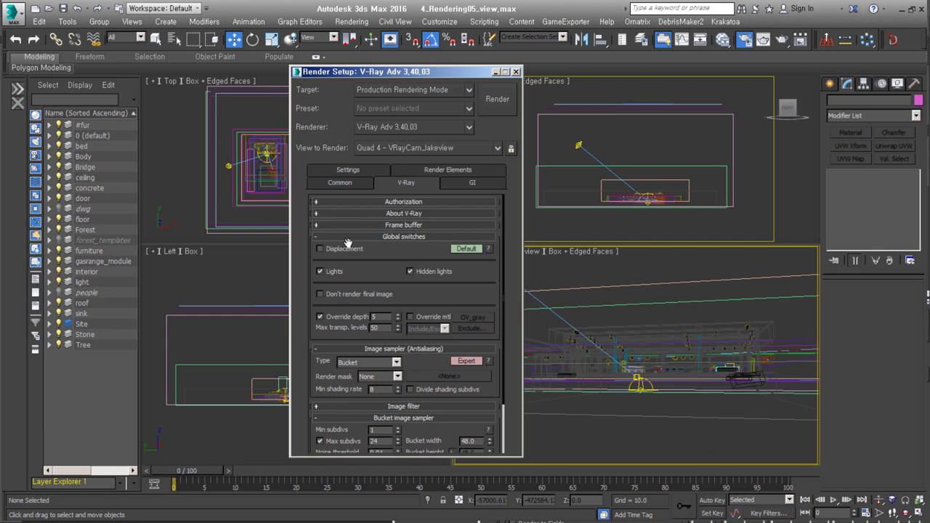
scroll(381, 318, down, 1)
scroll(382, 318, down, 1)
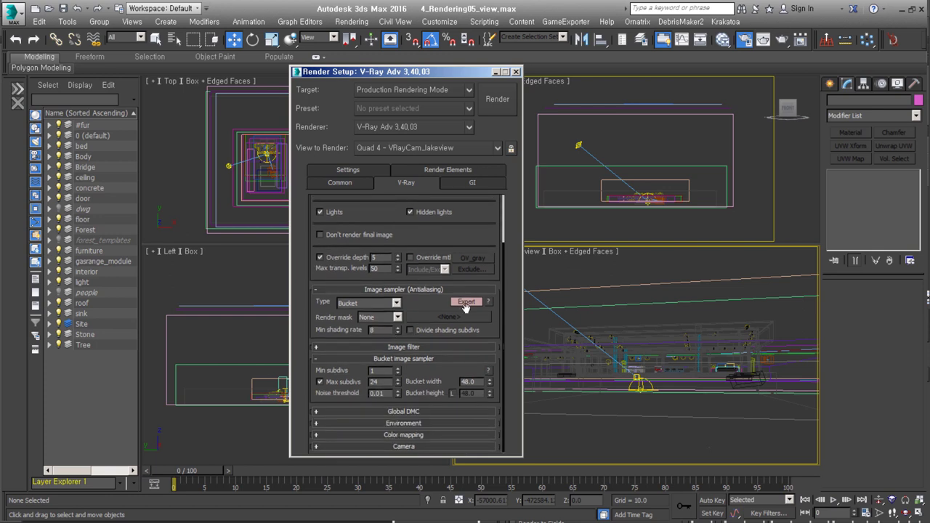
scroll(462, 306, up, 1)
scroll(466, 305, down, 1)
scroll(465, 305, up, 1)
scroll(407, 307, down, 1)
Set Min shading rate to 56 and the image filter to VRaySincFilter
double_click(391, 332)
text(56)
key(Return)
click(403, 347)
click(487, 304)
click(458, 414)
click(487, 305)
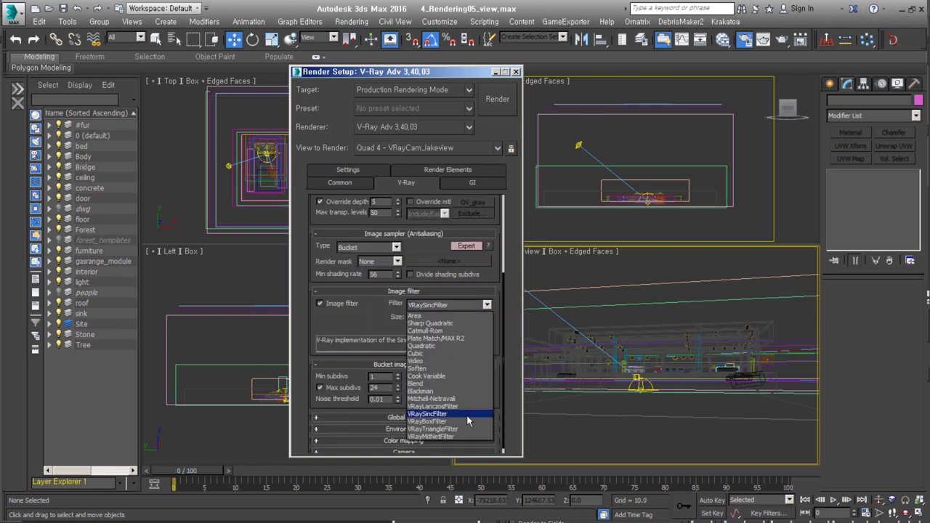
click(467, 416)
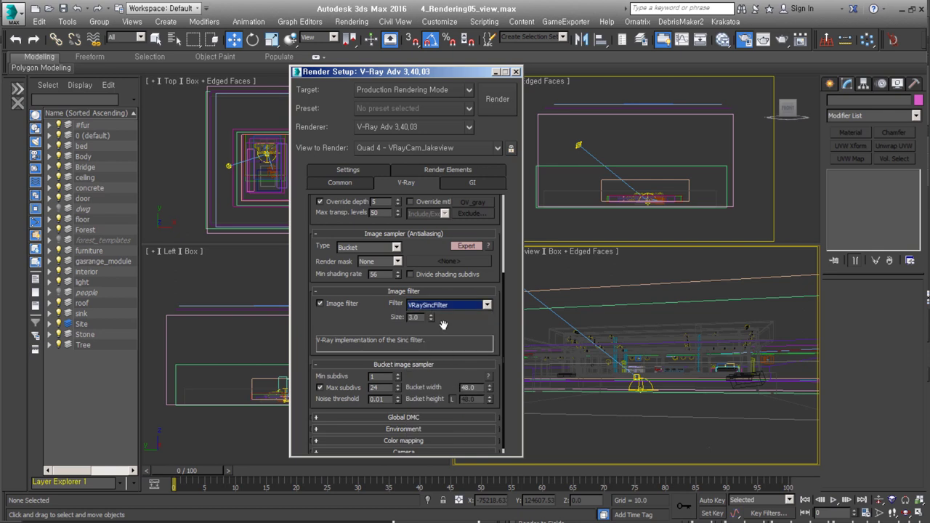
Expand Color mapping, then bring up the GI settings
scroll(413, 361, down, 1)
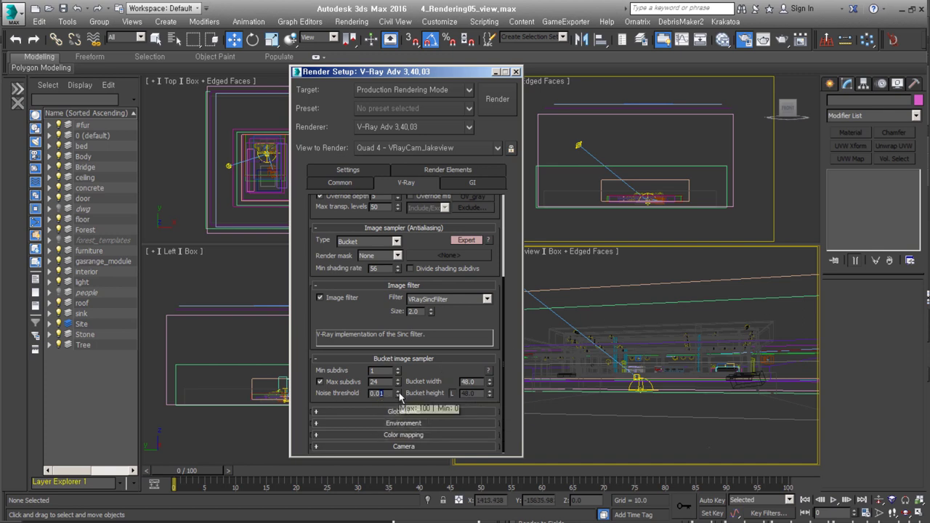
click(404, 434)
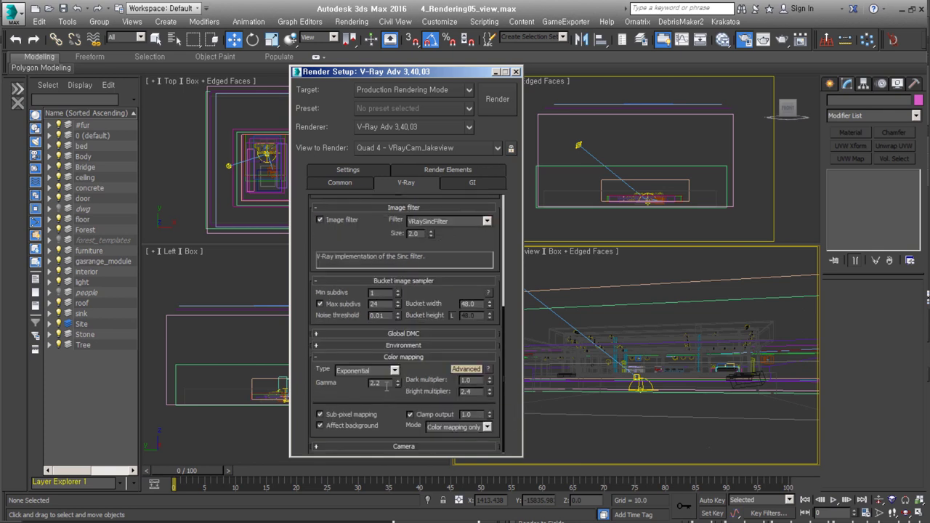
click(472, 183)
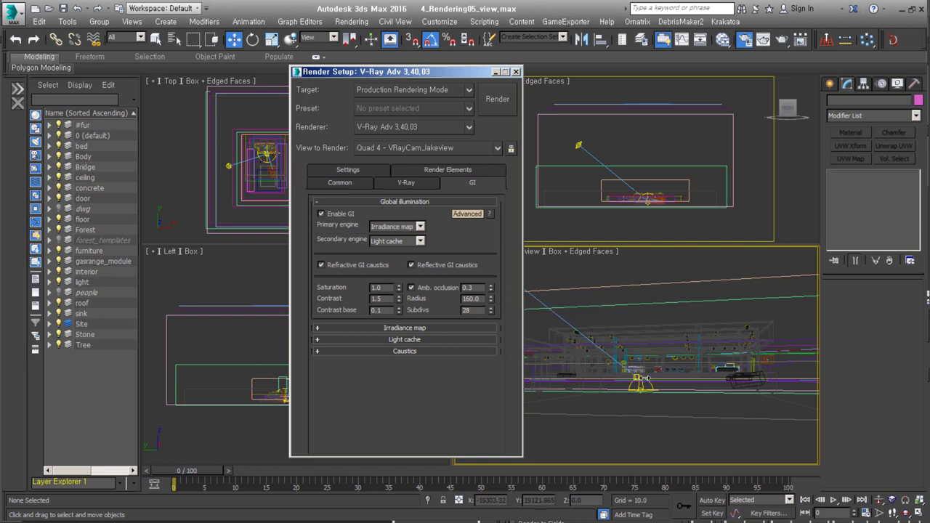
Enable ambient occlusion, and turn on Retrace and Pre-filter in the Light cache rollout
click(412, 287)
click(412, 288)
click(405, 327)
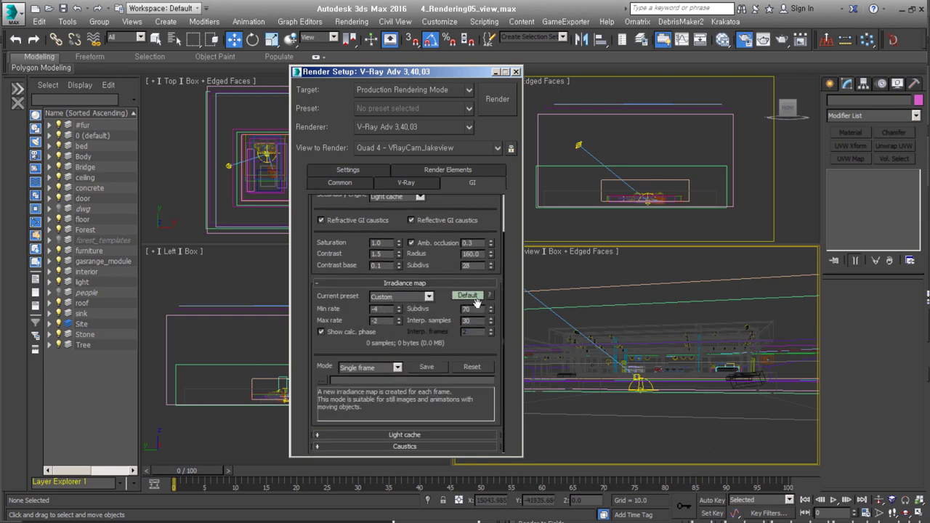
click(446, 436)
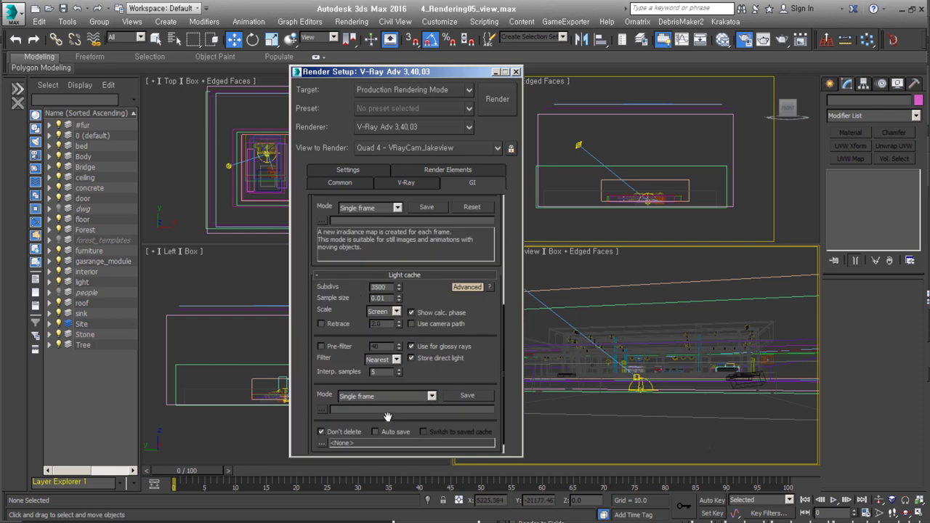
click(322, 323)
click(322, 346)
click(358, 171)
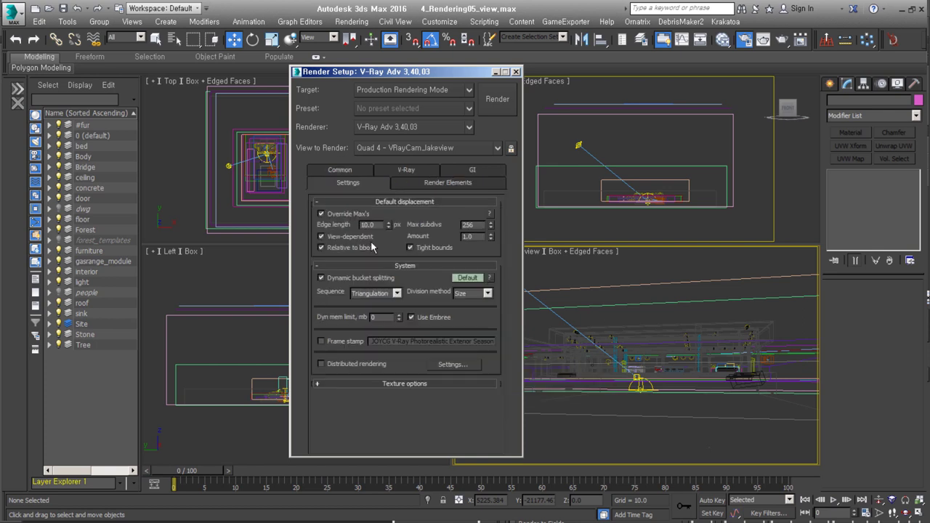
Inspect the VRayExtraTex_AO_150 and VRayZDepth render elements
click(448, 182)
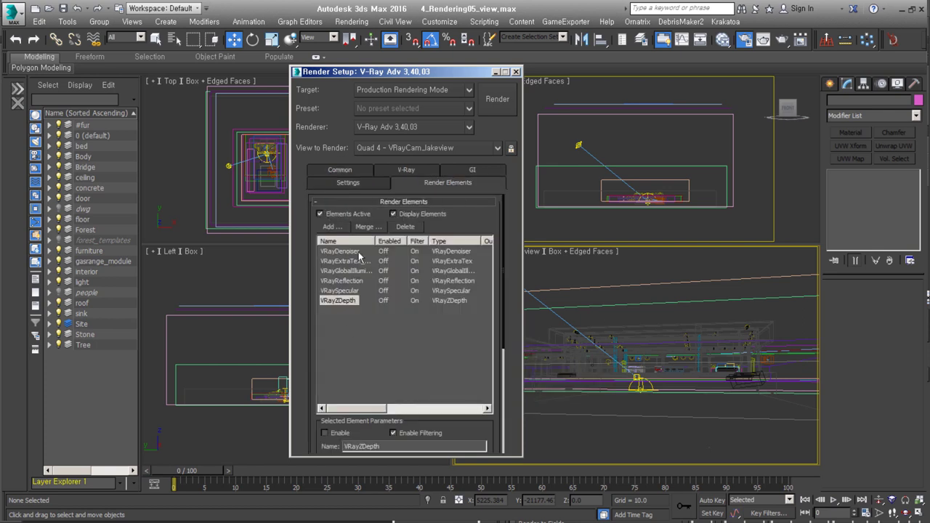
drag(375, 240, 404, 240)
click(342, 261)
scroll(407, 342, down, 5)
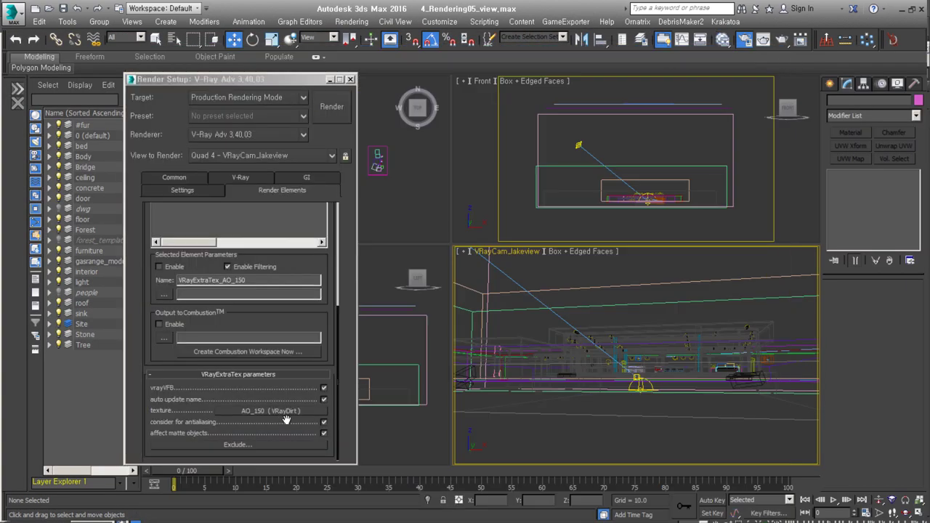
scroll(236, 450, up, 5)
click(189, 257)
click(186, 287)
scroll(327, 240, down, 5)
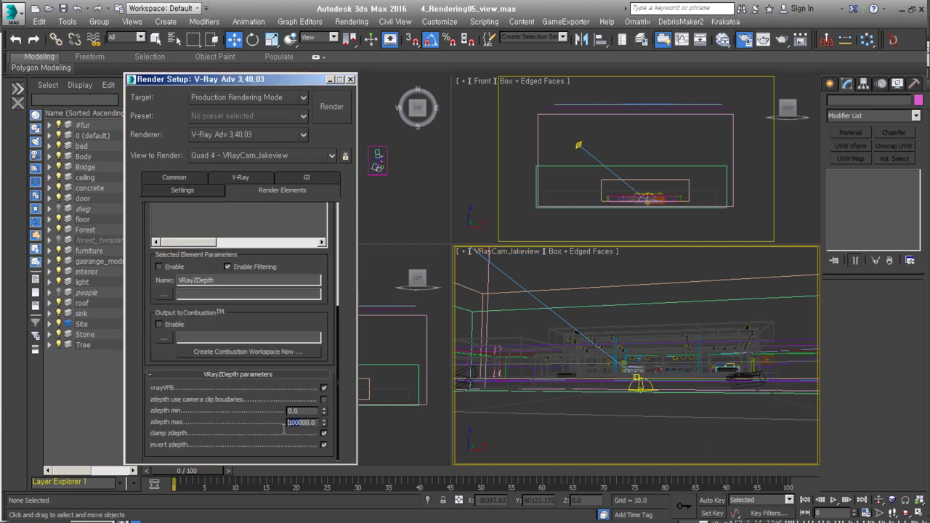
Make the V-Ray frame buffer's render channels save RGB only without alpha, then close Render Setup
click(240, 177)
scroll(231, 291, up, 5)
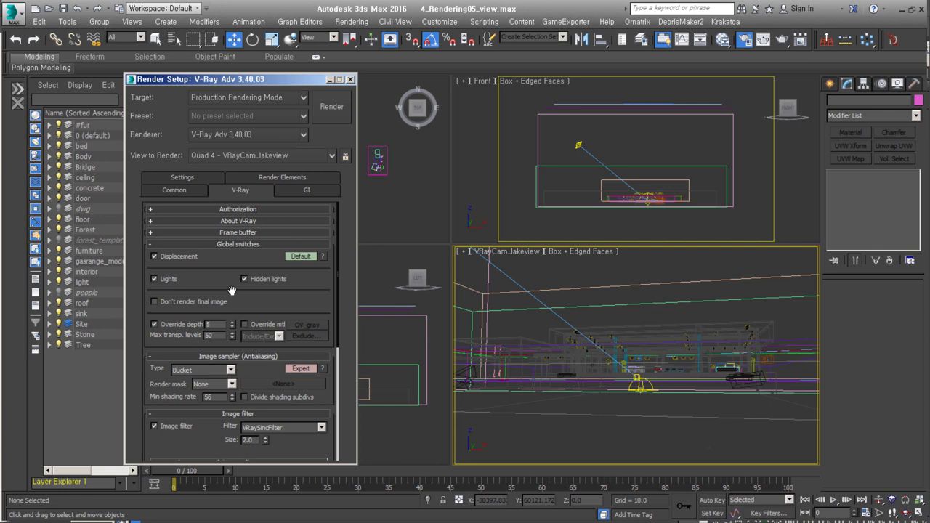
click(251, 232)
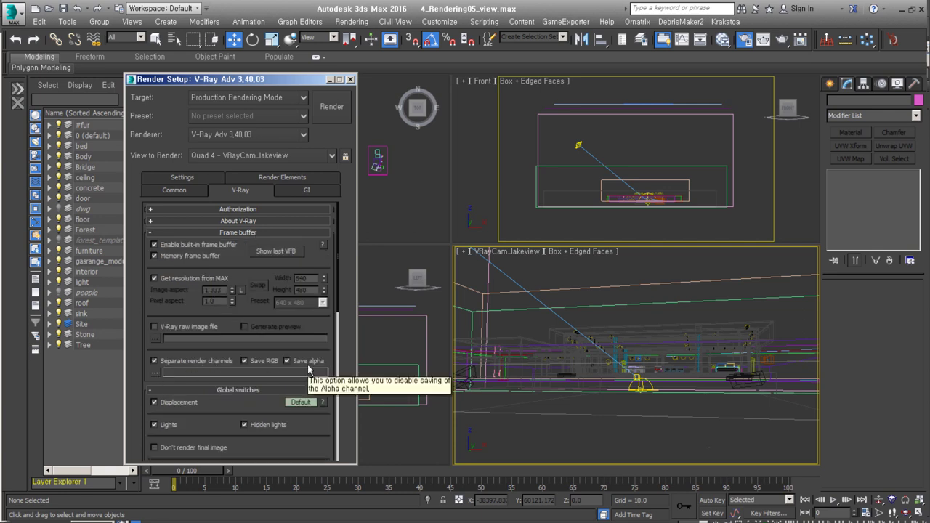
click(157, 371)
click(421, 247)
click(350, 377)
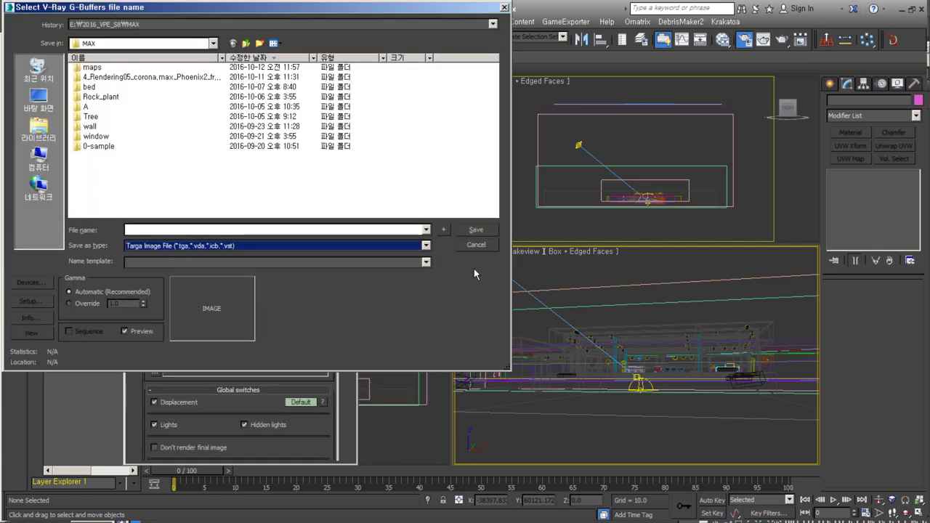
click(476, 244)
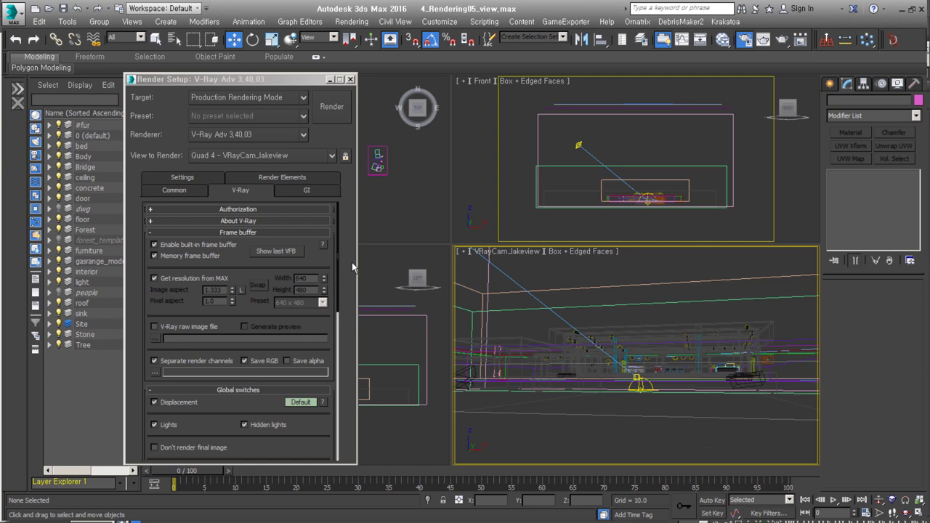
key(F10)
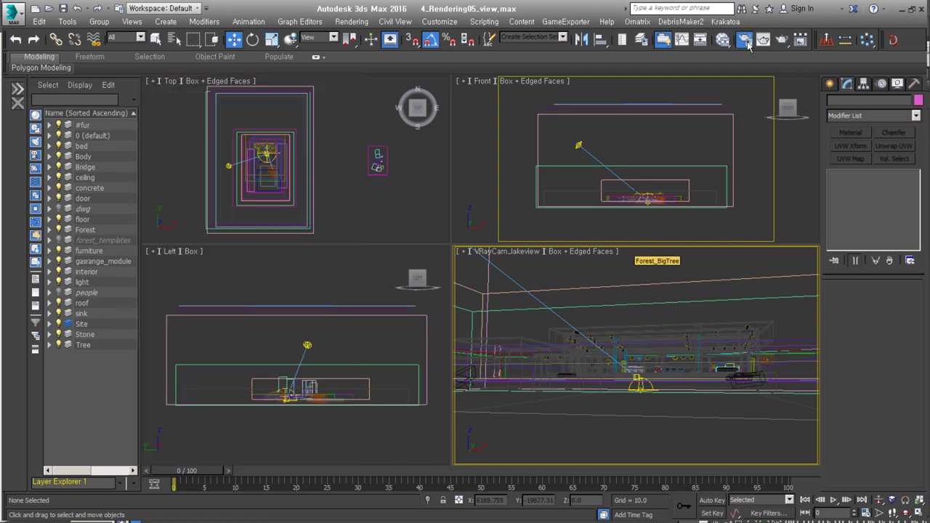
Switch the production renderer to Corona 1.5
key(F10)
mouse_move(268, 85)
mouse_down()
mouse_move(387, 82)
mouse_move(305, 79)
mouse_up()
click(367, 131)
click(349, 206)
Show the Corona Renderer action category in the quad menu customization
right_click(594, 271)
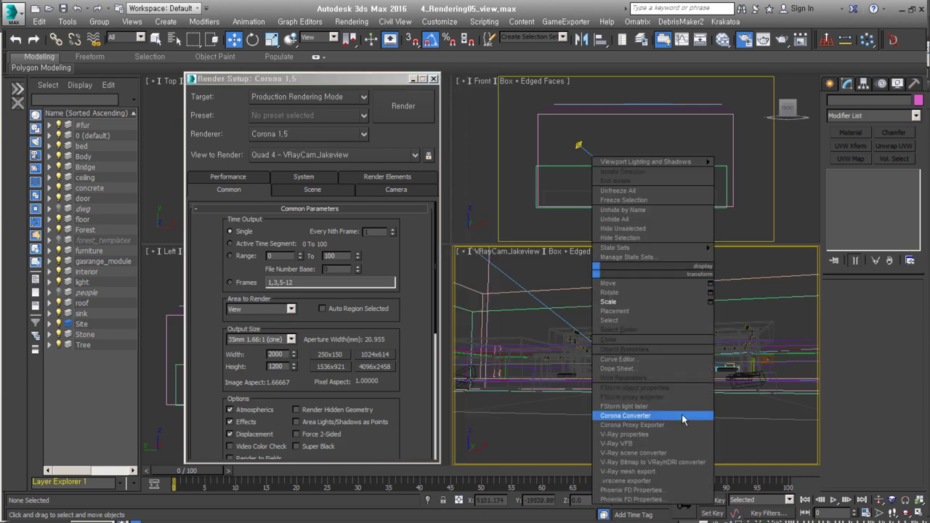
click(439, 21)
click(465, 33)
click(447, 130)
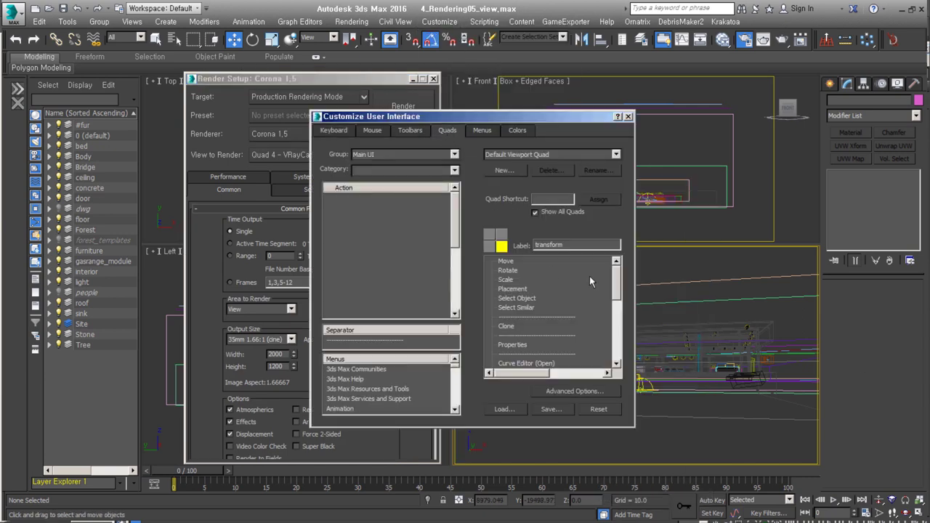
click(436, 170)
click(378, 322)
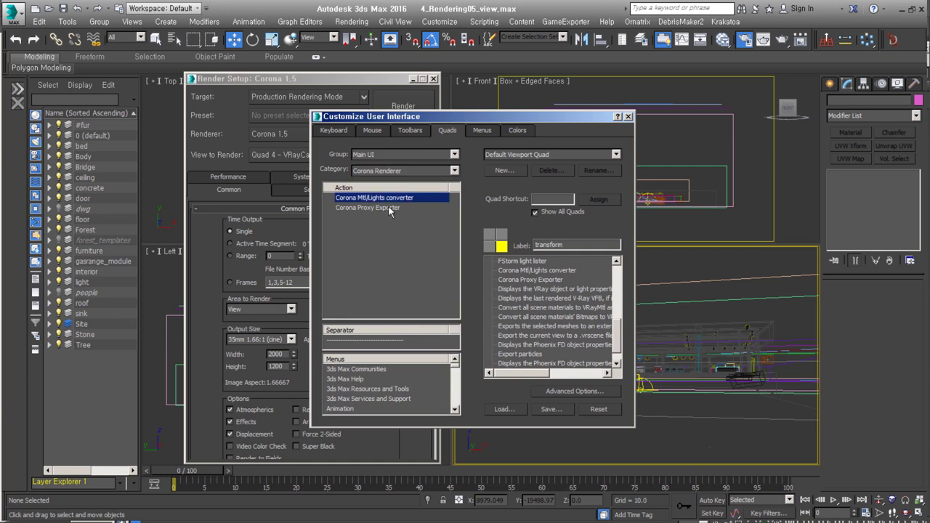
Launch the Corona Converter from the viewport quad menu
right_click(610, 287)
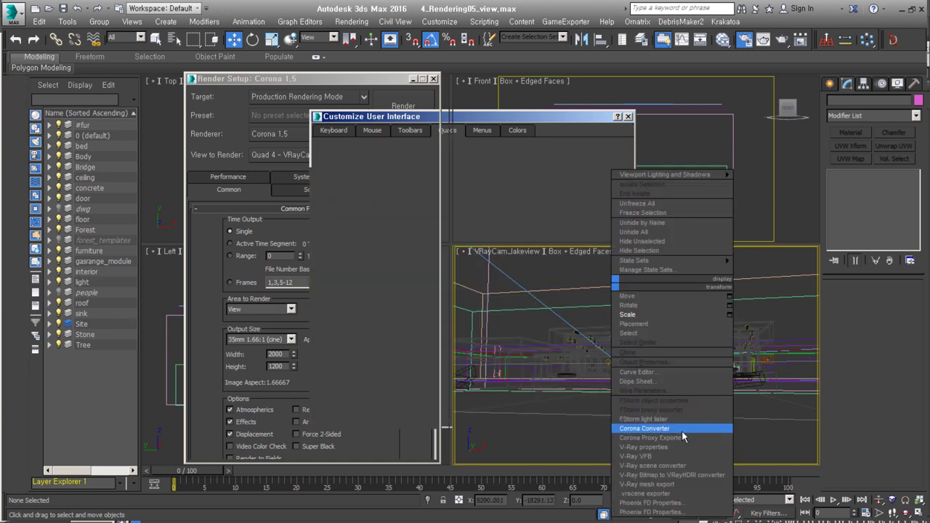
click(698, 429)
drag(603, 211, 575, 136)
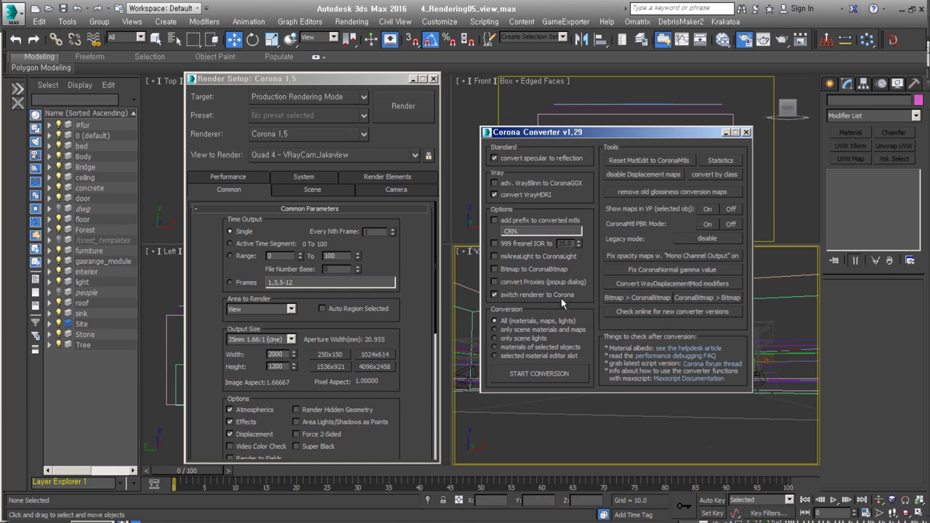
Convert the whole scene to Corona, then try Setup Interactive LightMix and dismiss its warning
click(546, 376)
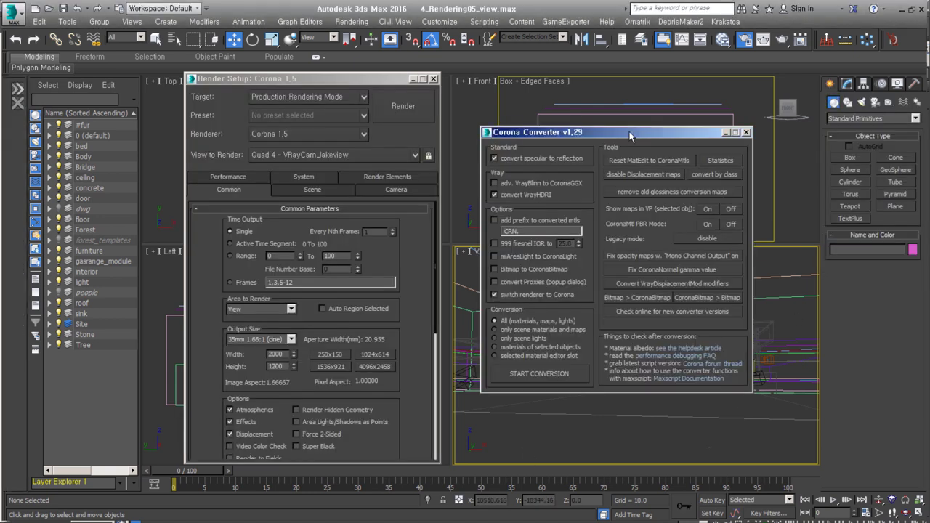
click(746, 133)
click(309, 190)
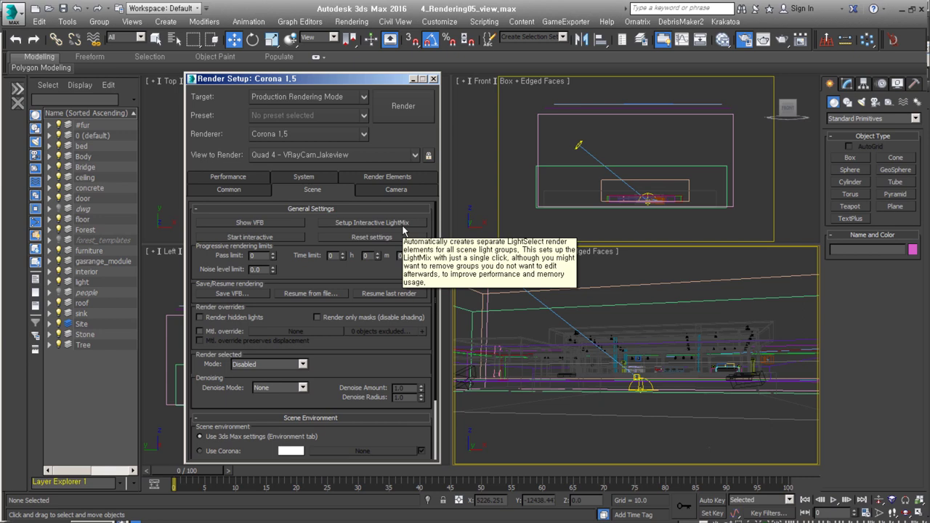
click(349, 222)
click(461, 306)
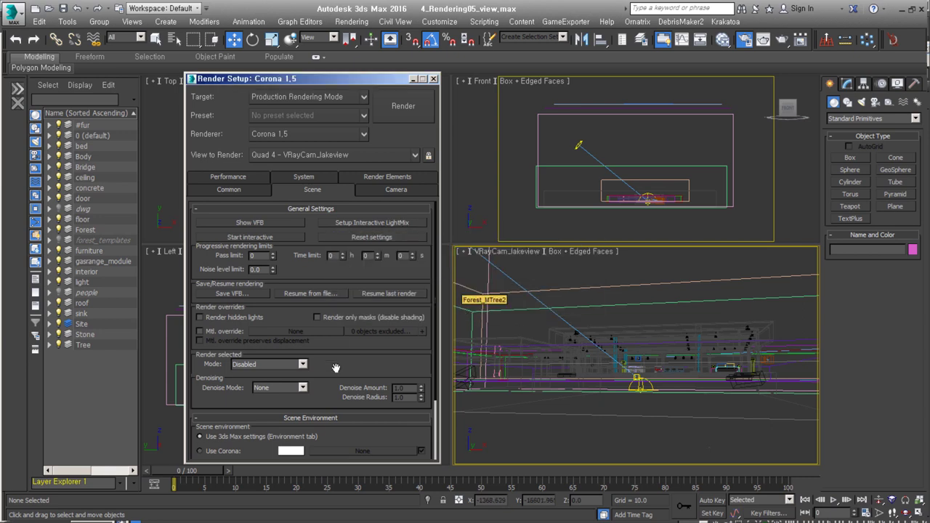
Set Corona's Denoise Mode to Full denoising
drag(336, 368, 349, 300)
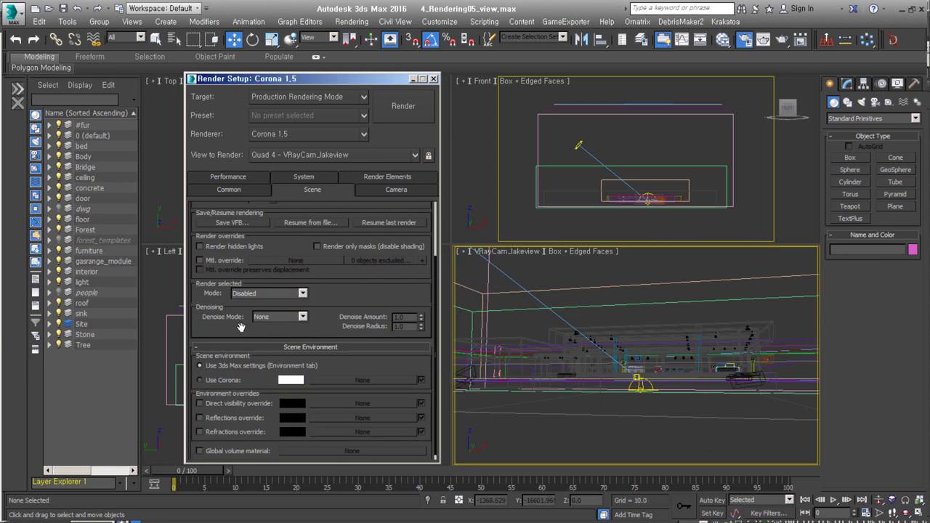
click(279, 317)
click(275, 333)
scroll(636, 160, down, 2)
middle_drag(636, 160, 654, 175)
click(127, 38)
click(124, 79)
Set the sky VRayHDRI map's Output Amount to 4.0 in the Slate Material Editor
click(723, 39)
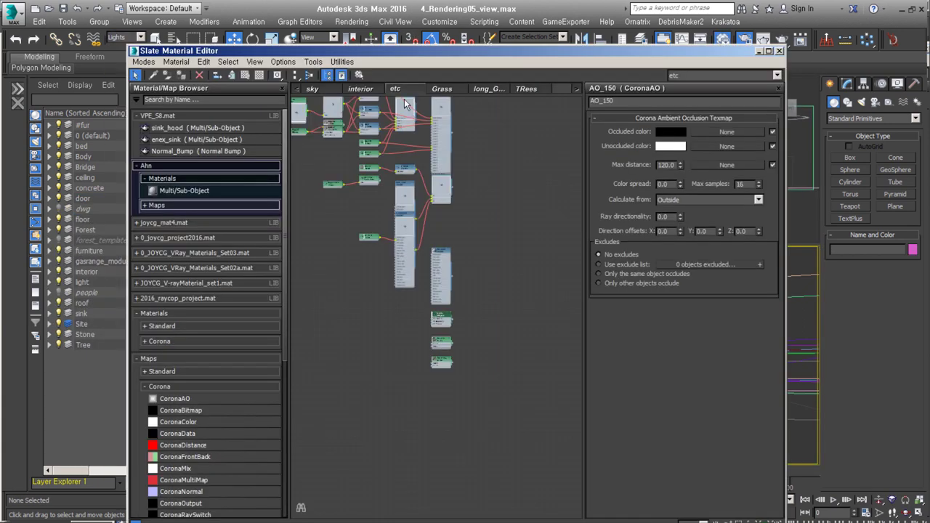
key(z)
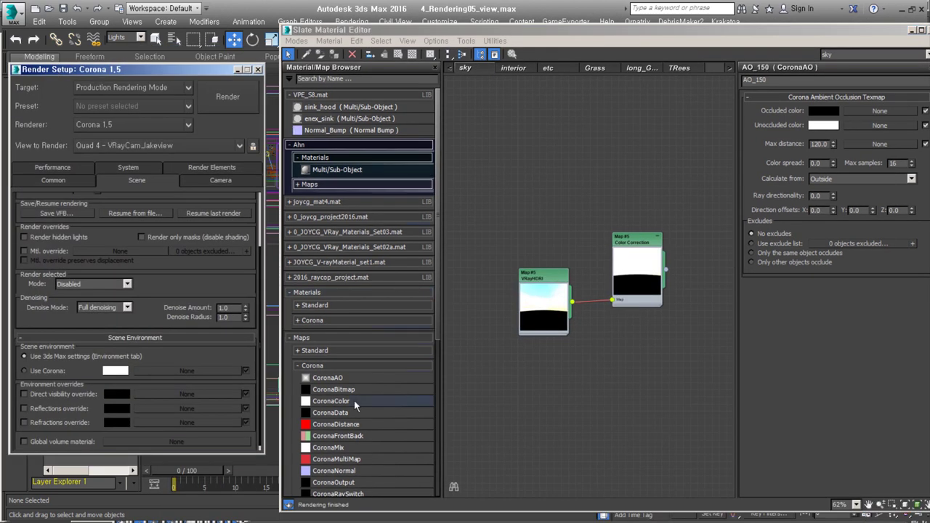
scroll(354, 400, down, 3)
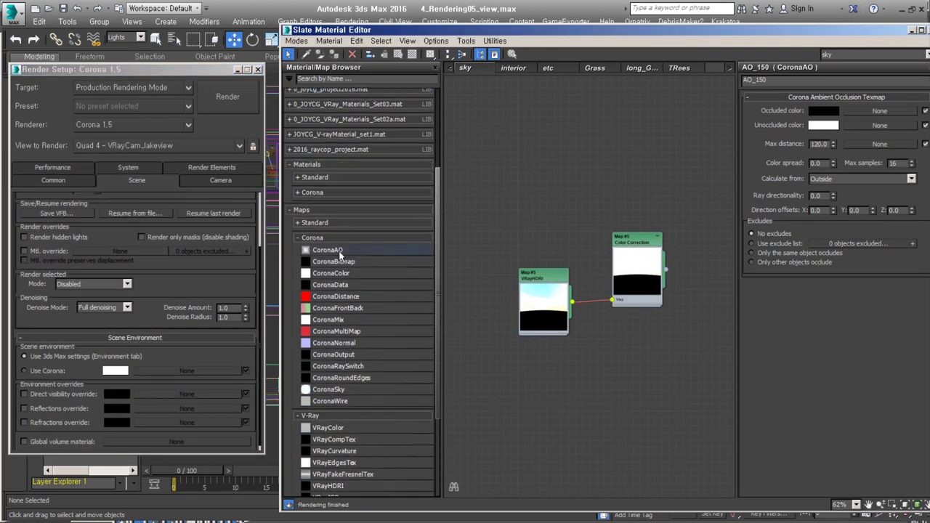
scroll(364, 400, down, 3)
drag(632, 278, 596, 309)
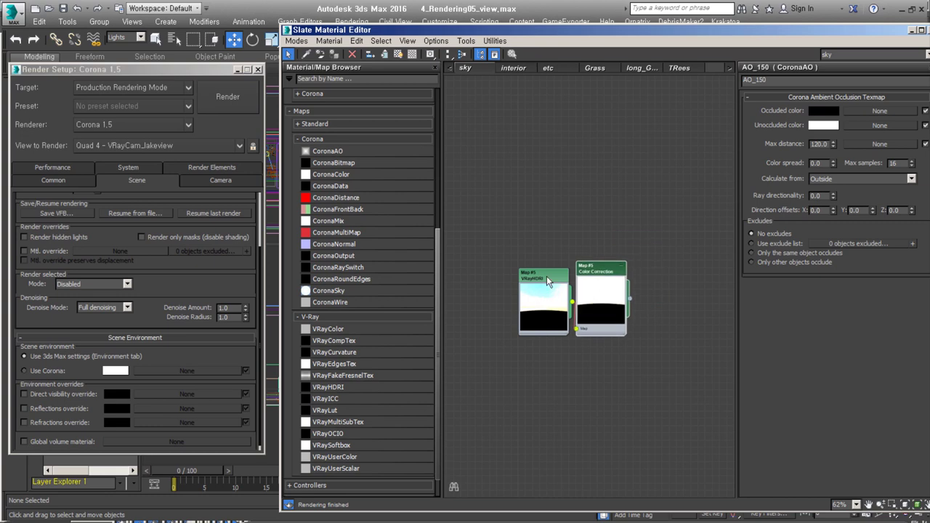
double_click(545, 282)
scroll(838, 417, down, 5)
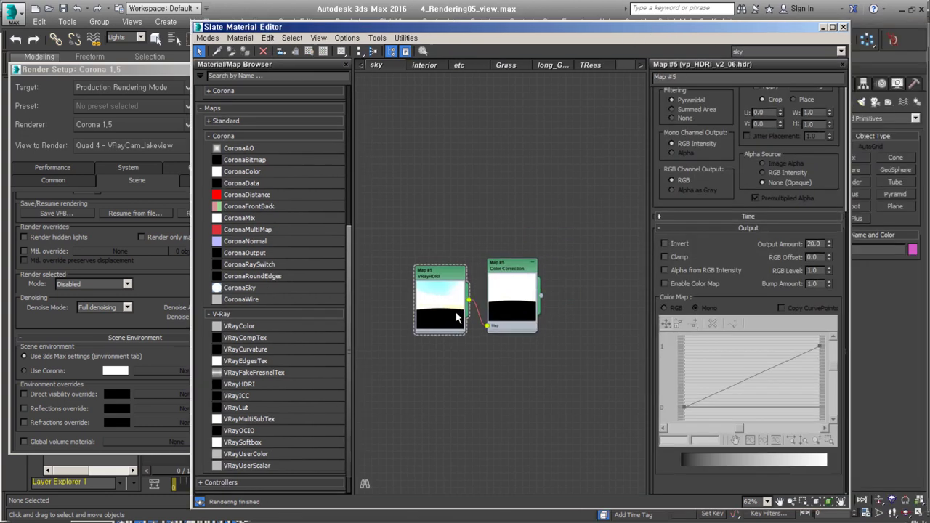
drag(422, 289, 384, 289)
scroll(774, 221, up, 5)
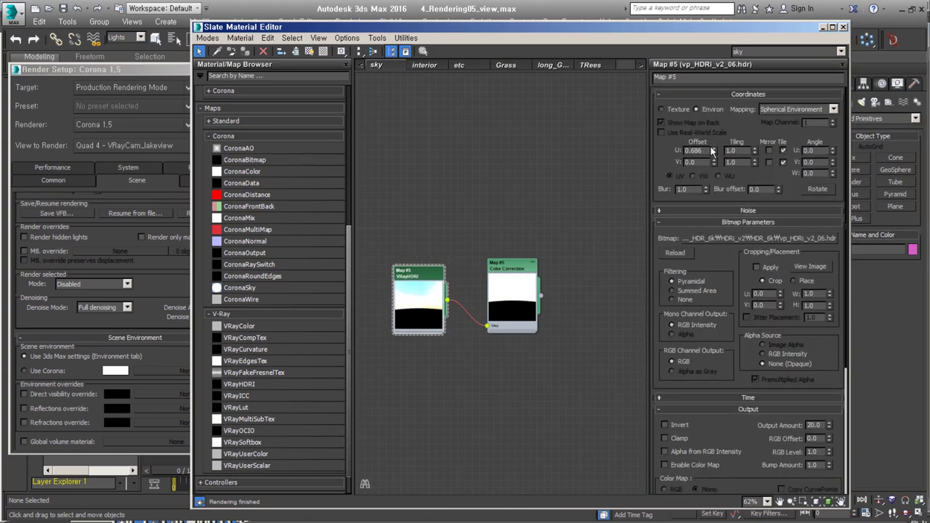
scroll(741, 232, down, 4)
text(4)
key(Return)
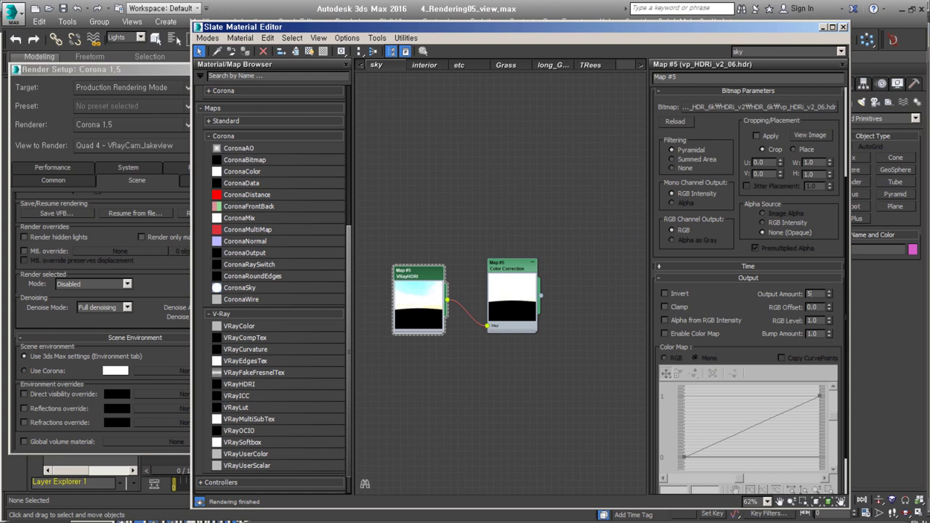
Use the Color Correction map as the Corona scene environment and keep the Adanmq_Advantix_100 LUT
click(165, 352)
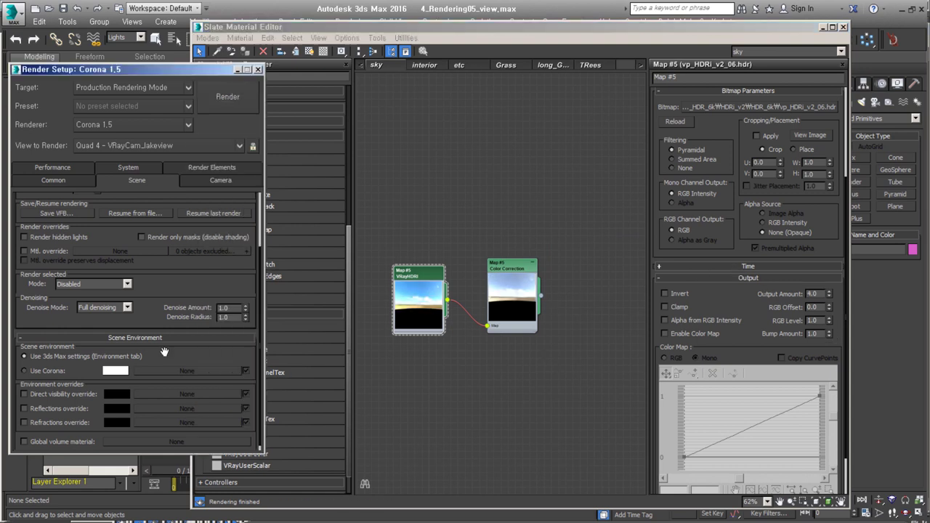
drag(513, 294, 186, 370)
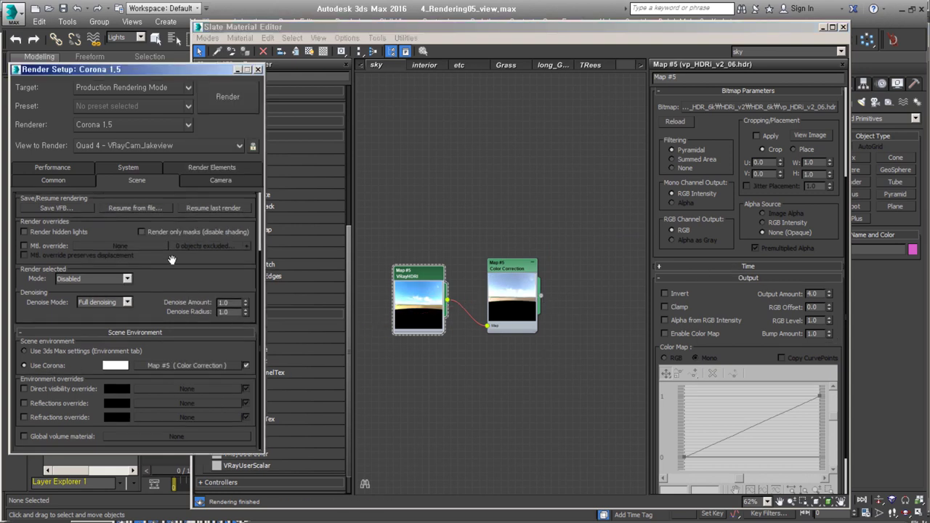
click(221, 180)
drag(141, 314, 144, 264)
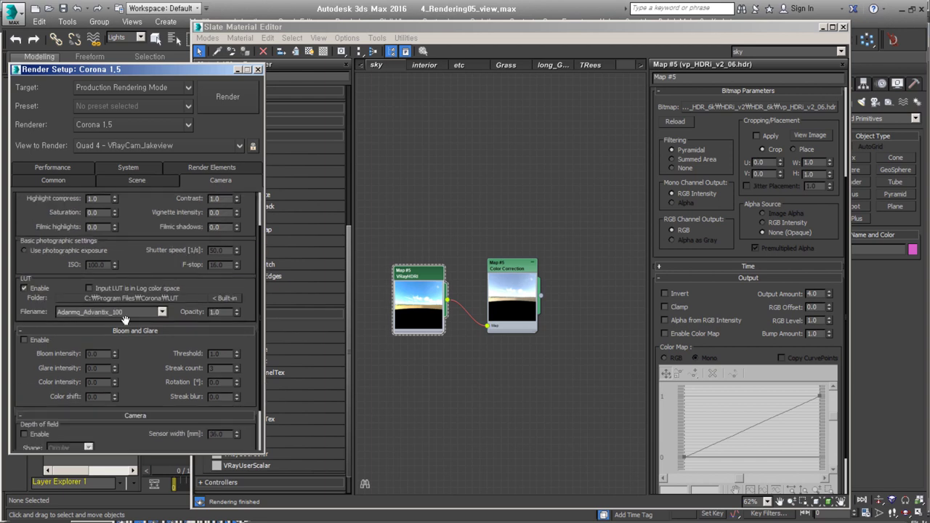
click(110, 311)
click(189, 282)
Review the Performance, System and Common render tabs, then show the out_site material view
click(52, 167)
click(128, 168)
click(53, 180)
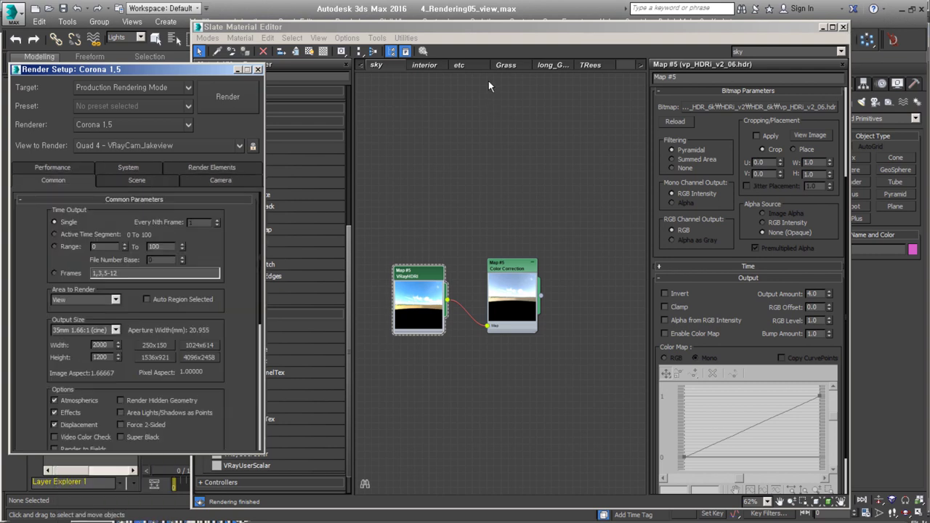
click(439, 67)
click(467, 65)
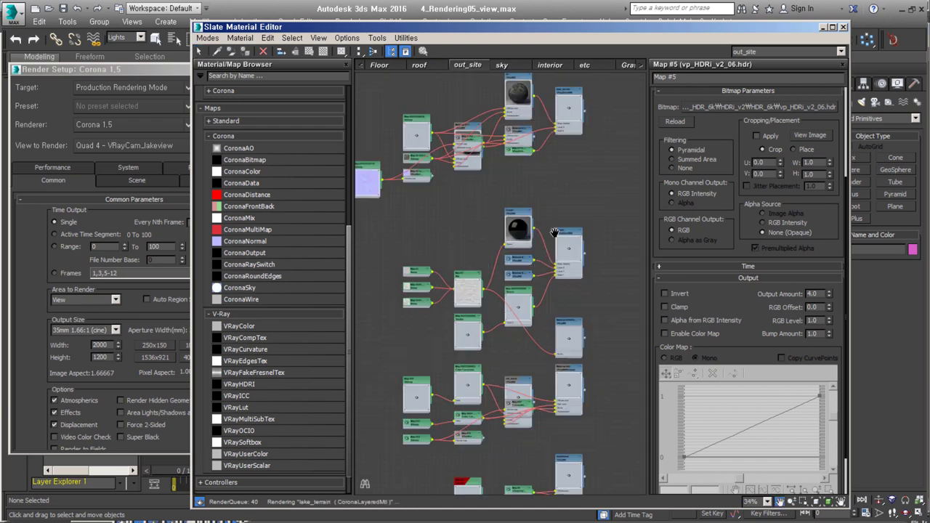
Give the Ocean material a greyish-green volumetric absorption colour at distance 600
scroll(533, 253, up, 3)
double_click(467, 169)
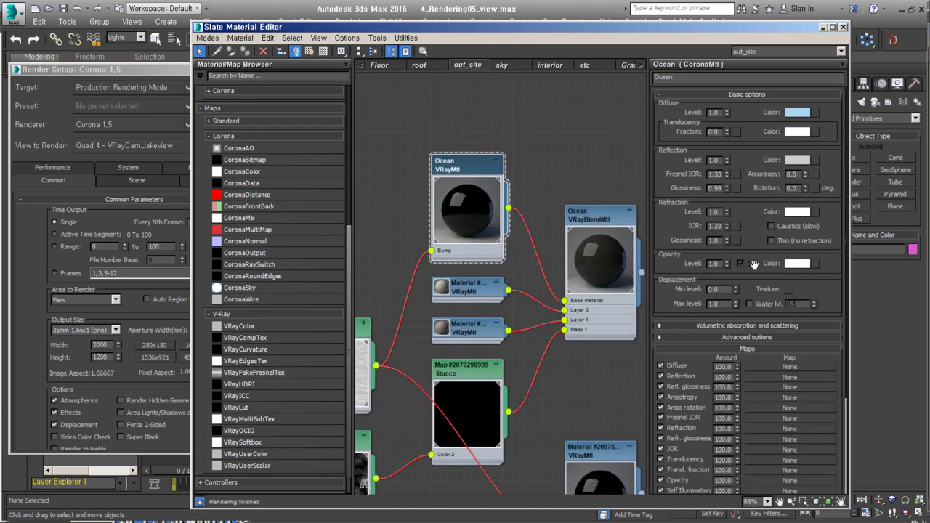
click(702, 326)
click(719, 344)
drag(392, 108, 427, 129)
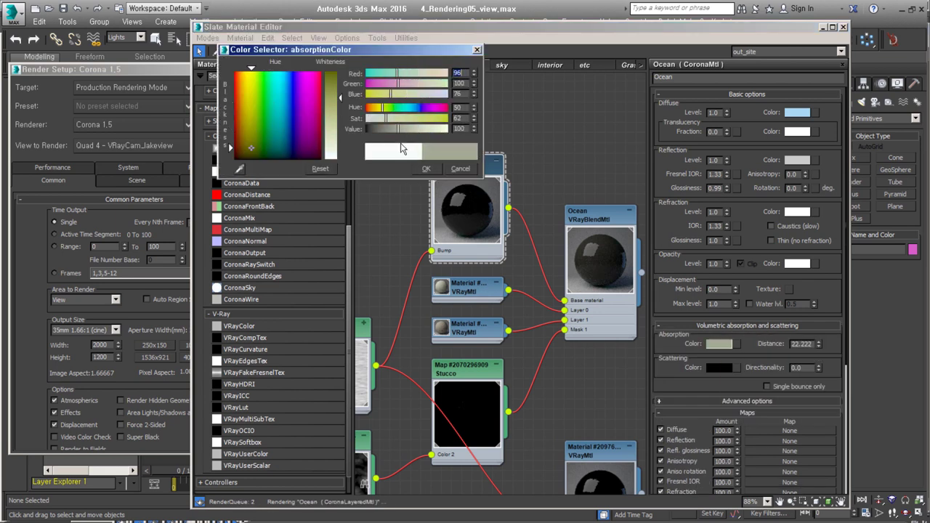
click(427, 169)
double_click(809, 344)
text(1500)
key(Return)
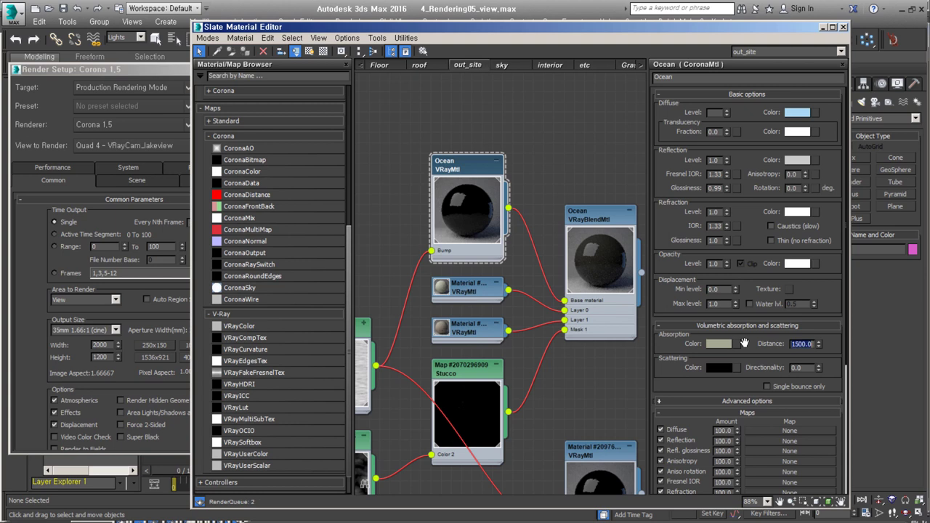
scroll(448, 225, up, 1)
scroll(448, 225, up, 1)
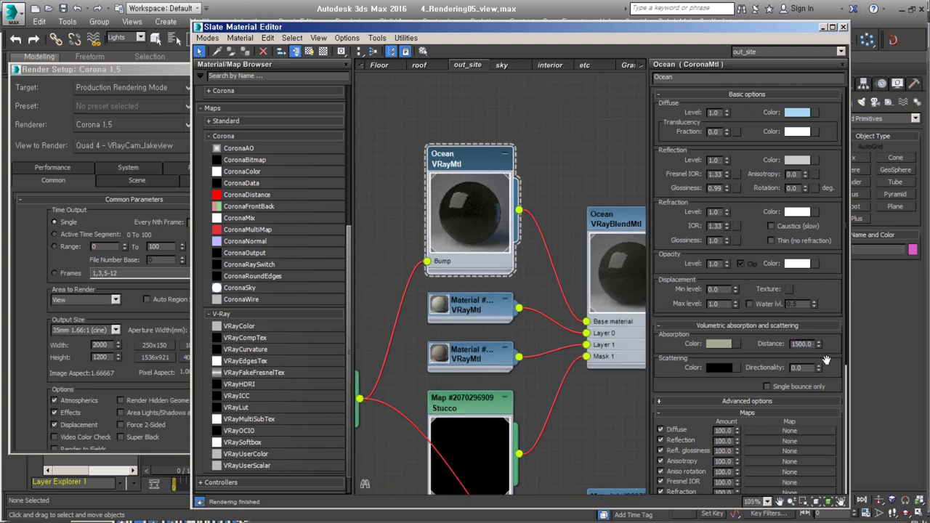
text(30600)
key(Return)
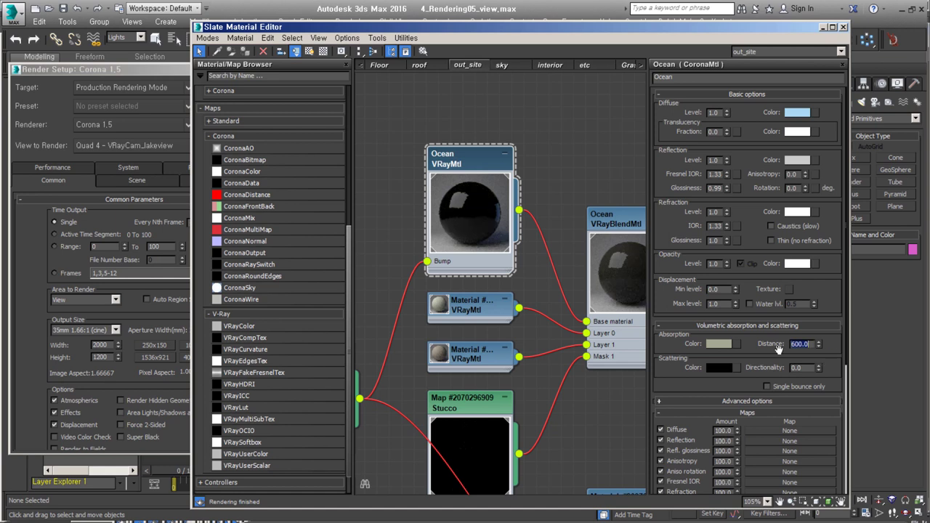
click(790, 325)
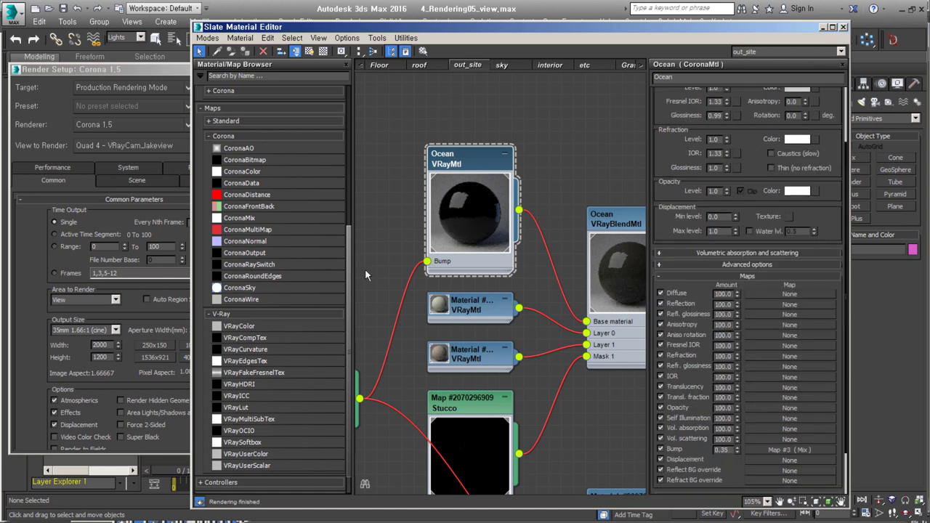
Set the glass1.6_Fm0.1_winbmp absorption distance to 1000 and close the Slate editor
middle_drag(365, 269, 517, 252)
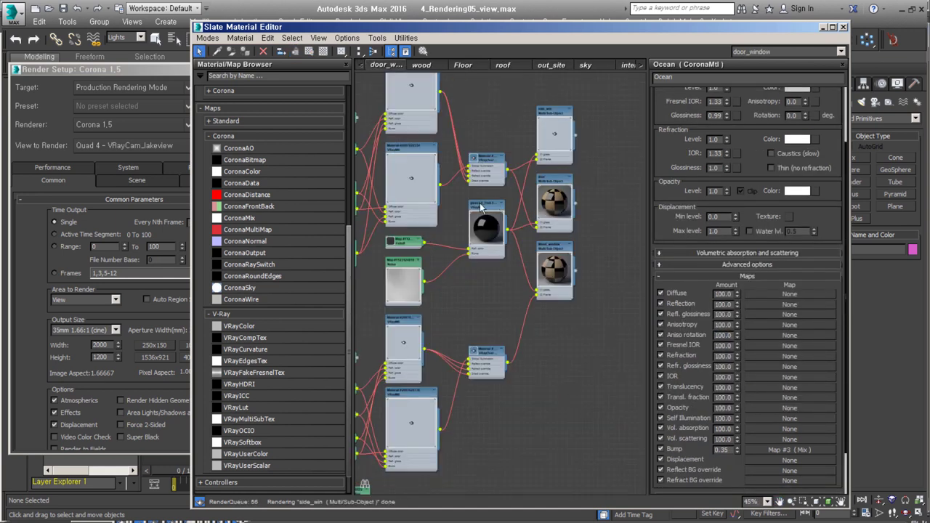
double_click(479, 208)
scroll(480, 208, up, 3)
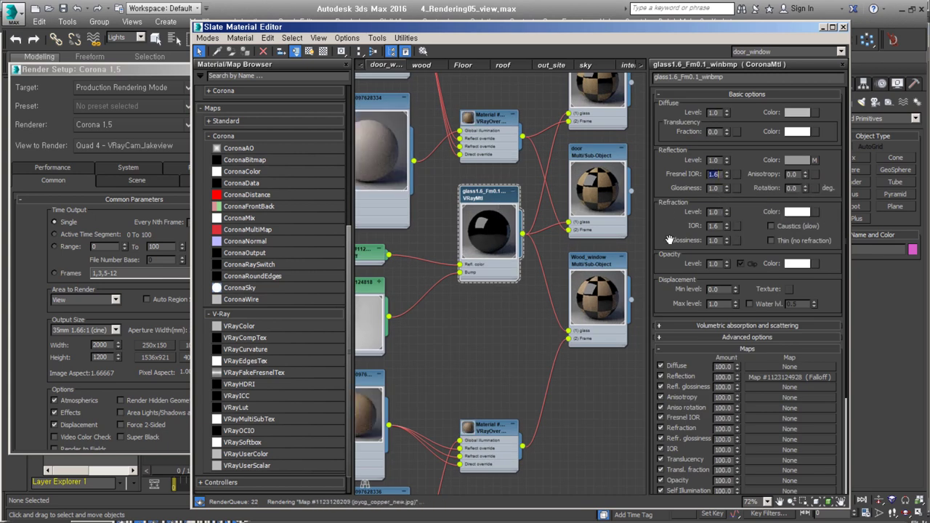
click(836, 325)
click(798, 344)
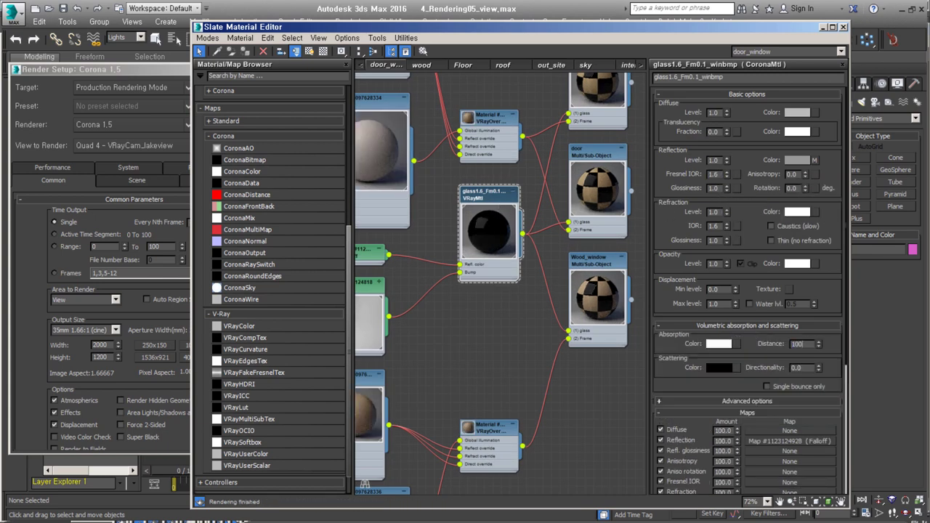
text(0.0)
key(Return)
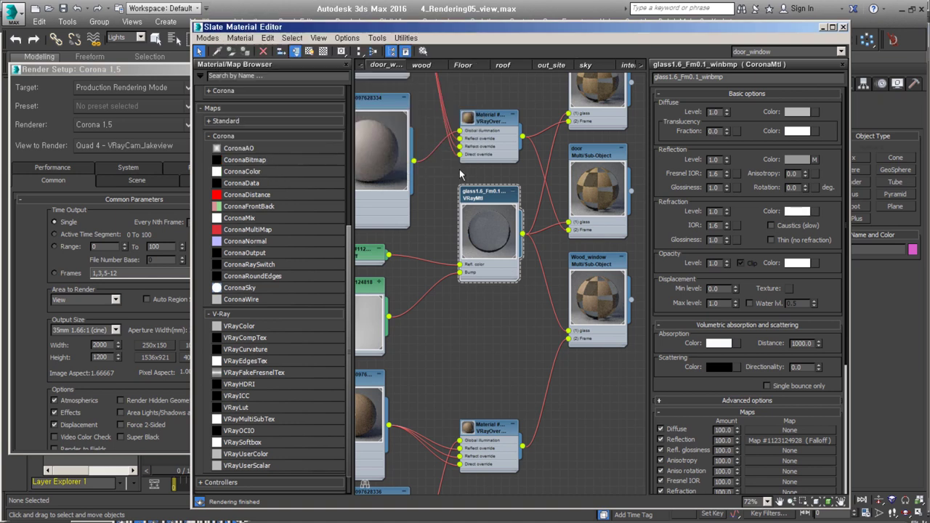
click(720, 344)
click(461, 169)
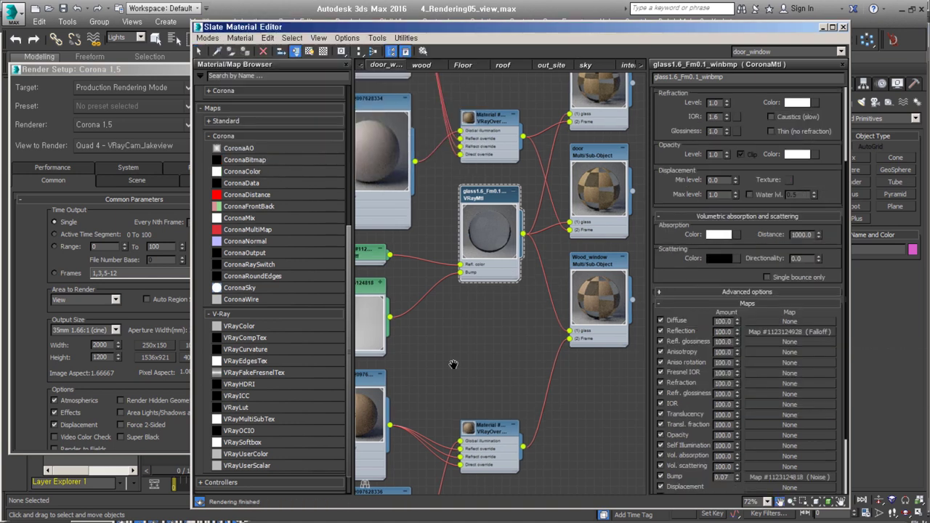
scroll(560, 214, down, 3)
click(843, 27)
Render the lakeside view at 750×450 and set every LightMix light to zero
text(750)
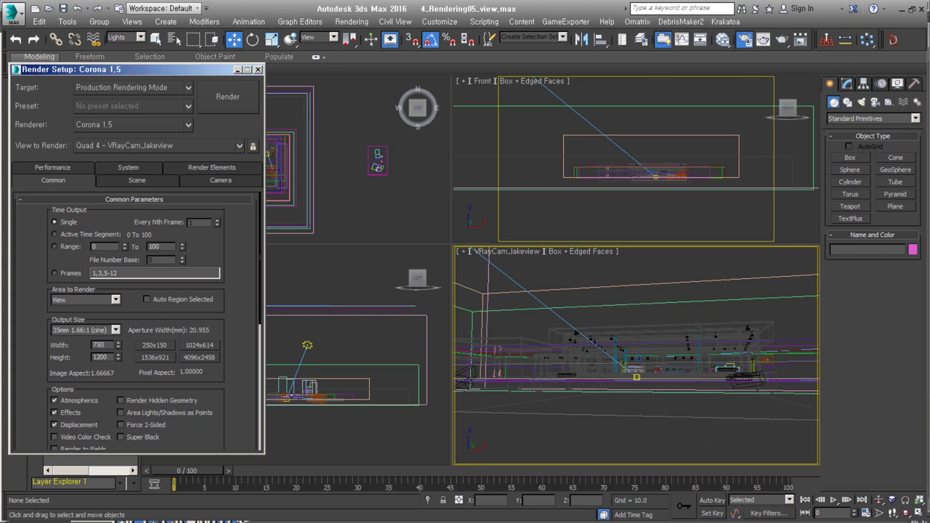
click(228, 96)
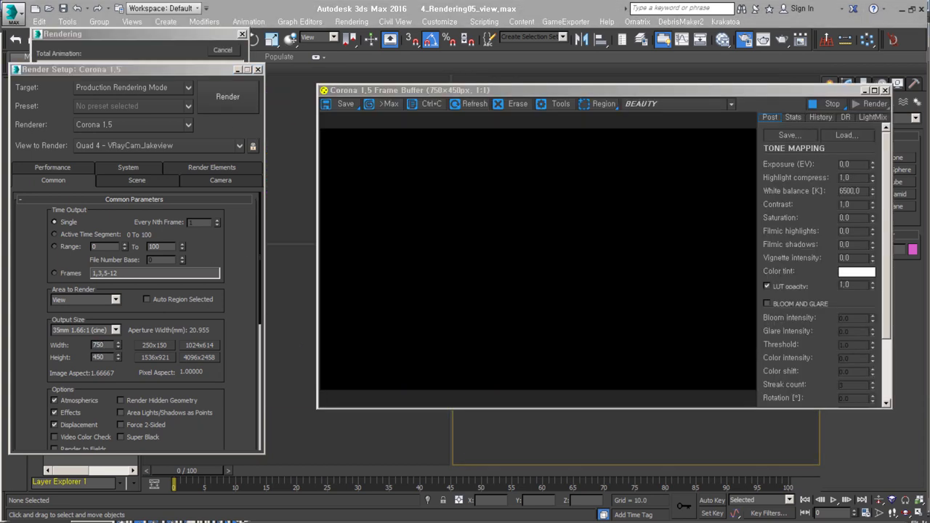
click(872, 118)
drag(888, 218, 894, 406)
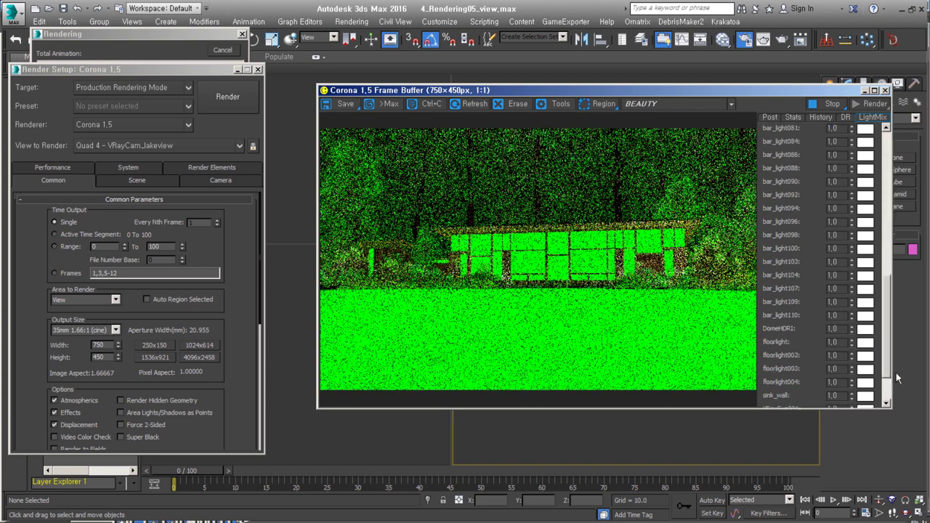
click(860, 402)
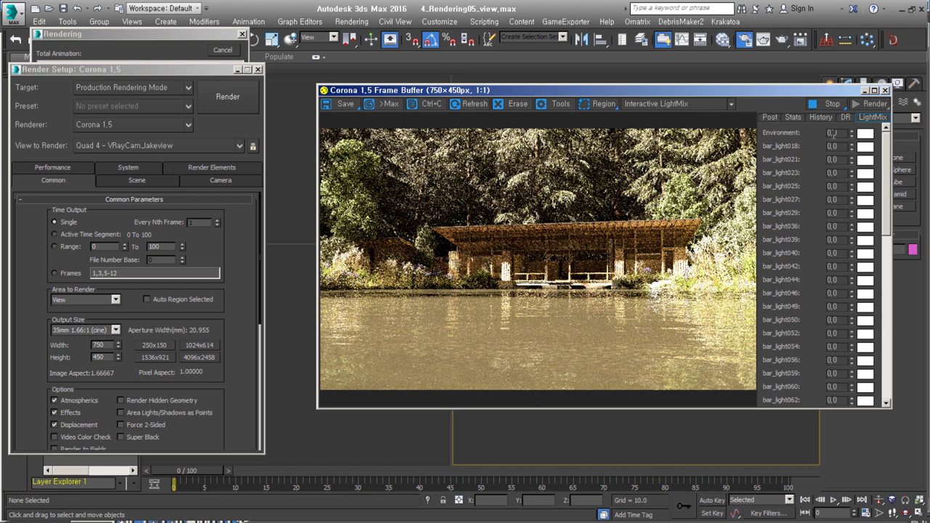
Set the frame buffer exposure to -2.40 and white balance to 5000 K
click(769, 117)
text(.4)
key(Tab)
key(Tab)
text(5000)
key(Return)
Tint the LightMix Environment light a cool blue
click(872, 117)
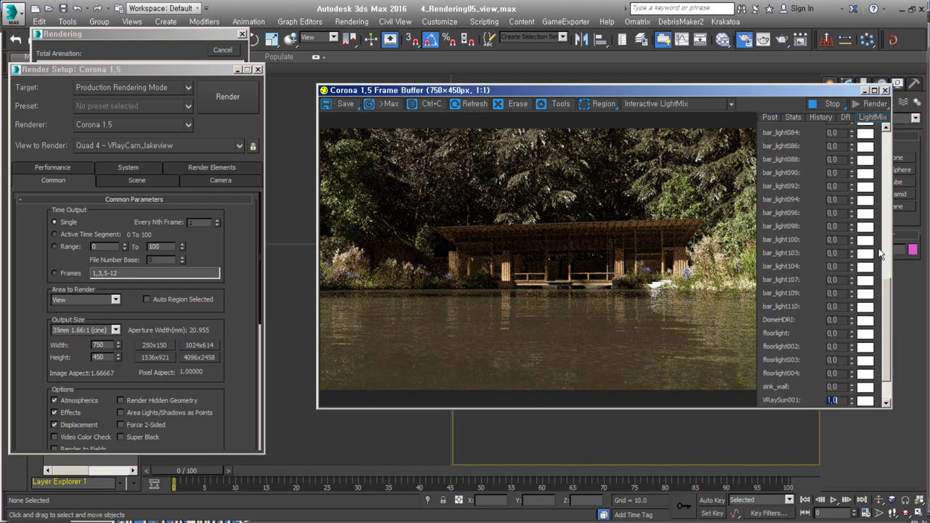
click(865, 133)
drag(626, 225, 641, 225)
click(606, 282)
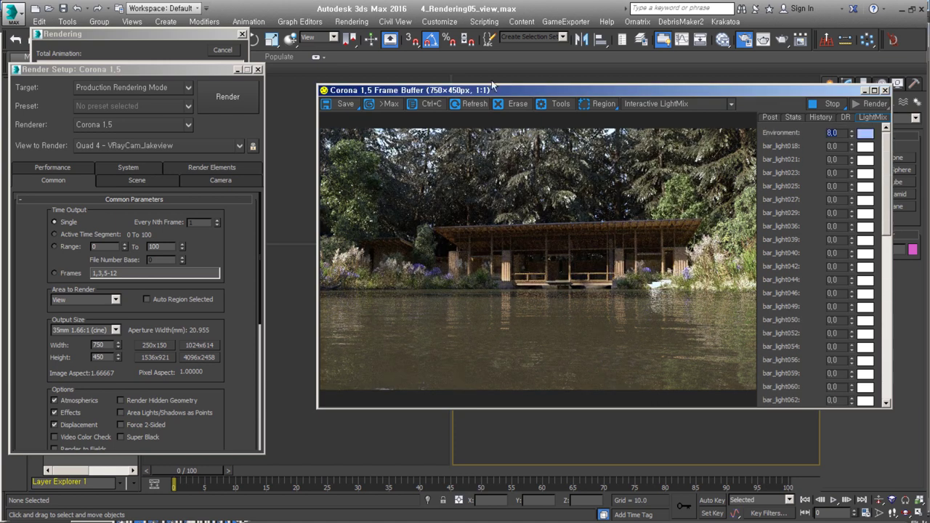
click(770, 117)
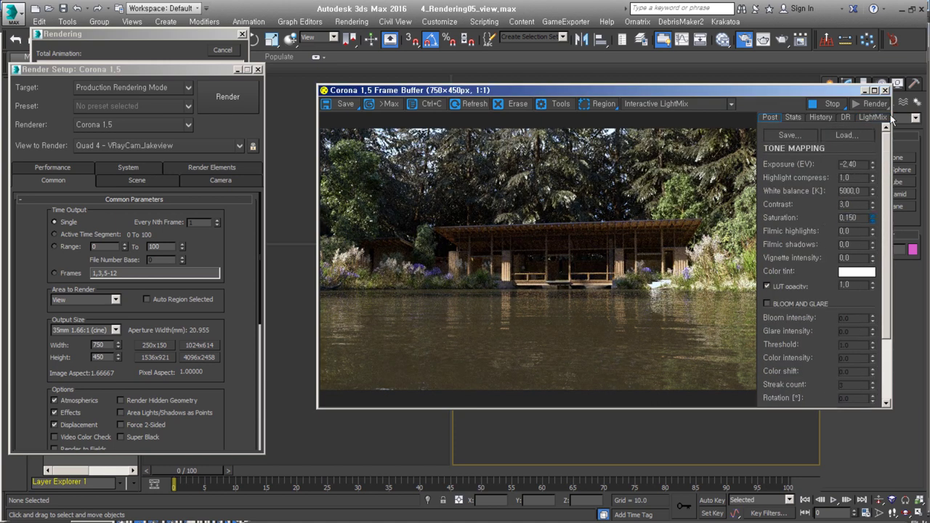
Switch the camera LUT to Adanmq_AgfaColor_Futura_II_100
click(137, 180)
click(209, 181)
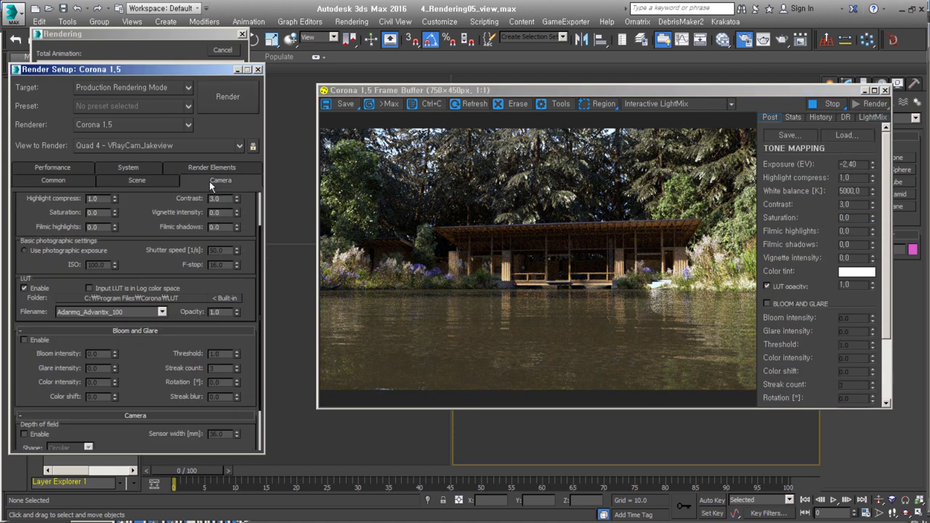
key(Down)
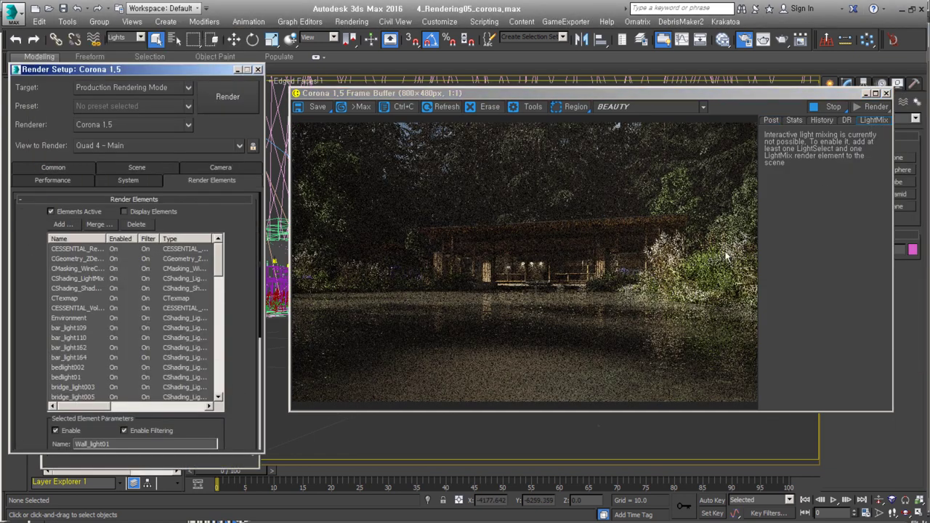
Draw Corona render regions over the pavilion and the right-hand bushes
click(771, 120)
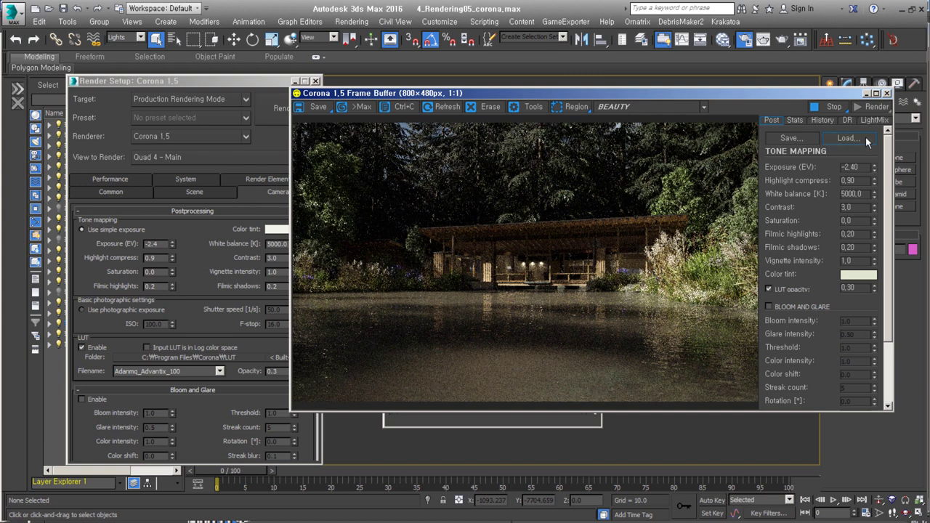
click(579, 109)
scroll(562, 247, up, 1)
drag(457, 166, 559, 254)
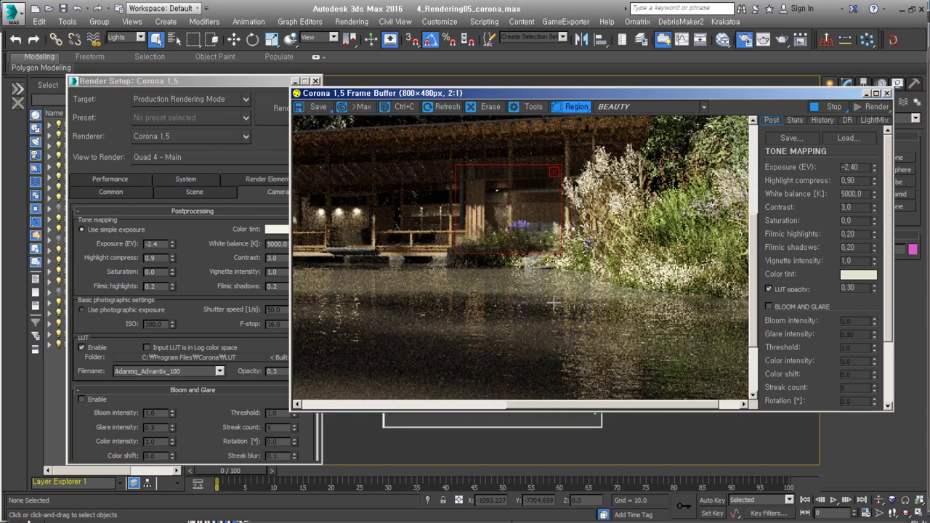
middle_drag(604, 329, 564, 318)
drag(518, 324, 606, 258)
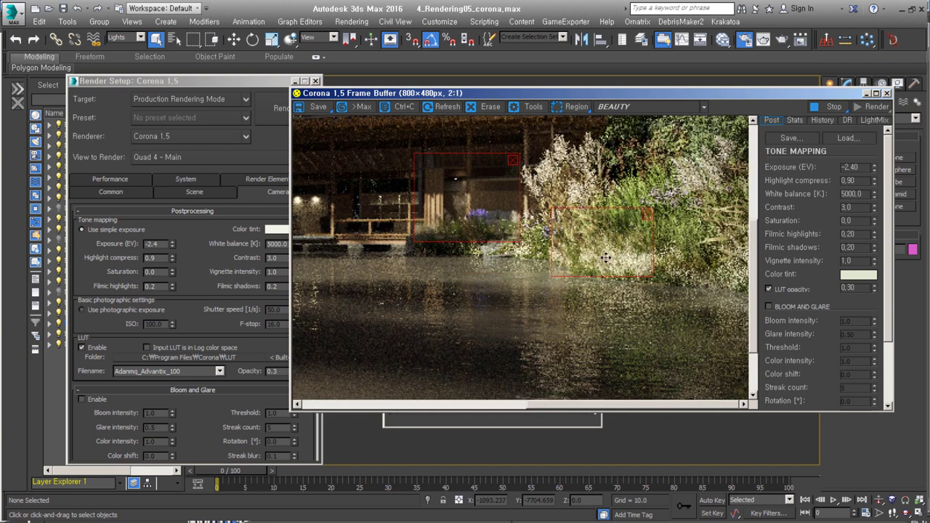
scroll(621, 249, down, 1)
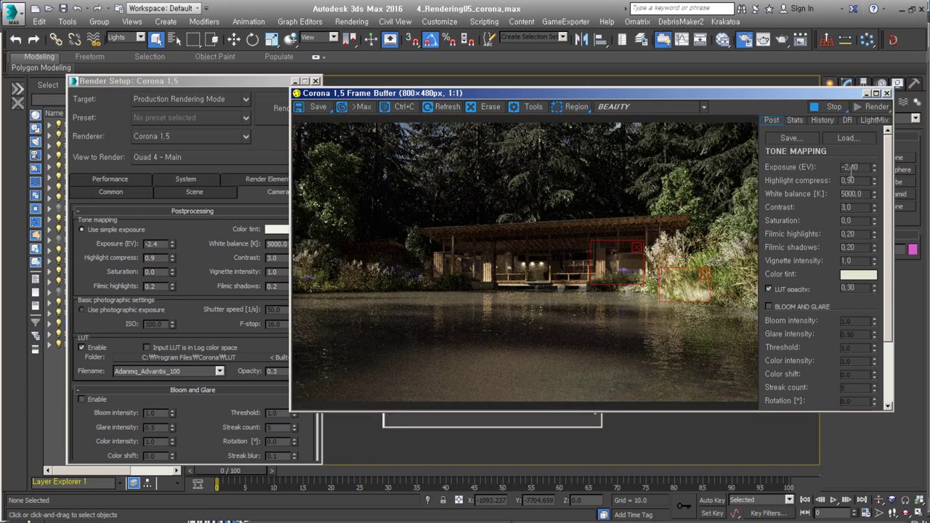
Apply the Adanmq_Canon_DSC_S315_n3 LUT at 0.30 opacity with Highlight compress 0.722
click(858, 274)
drag(436, 125, 110, 258)
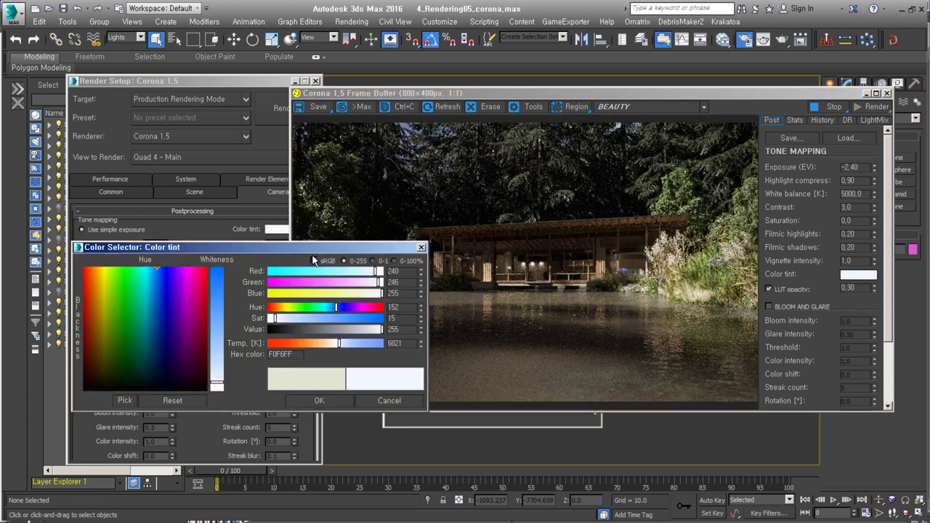
click(368, 446)
click(167, 371)
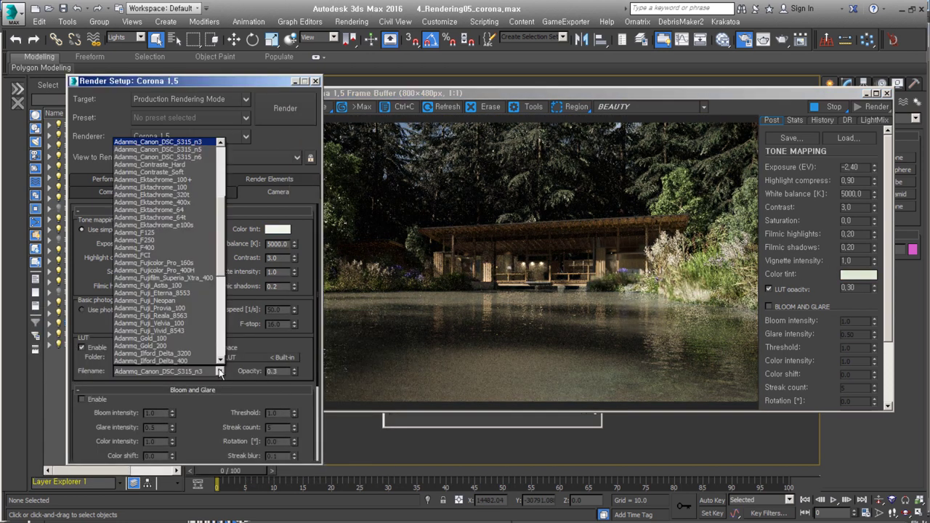
click(167, 311)
drag(878, 117, 881, 243)
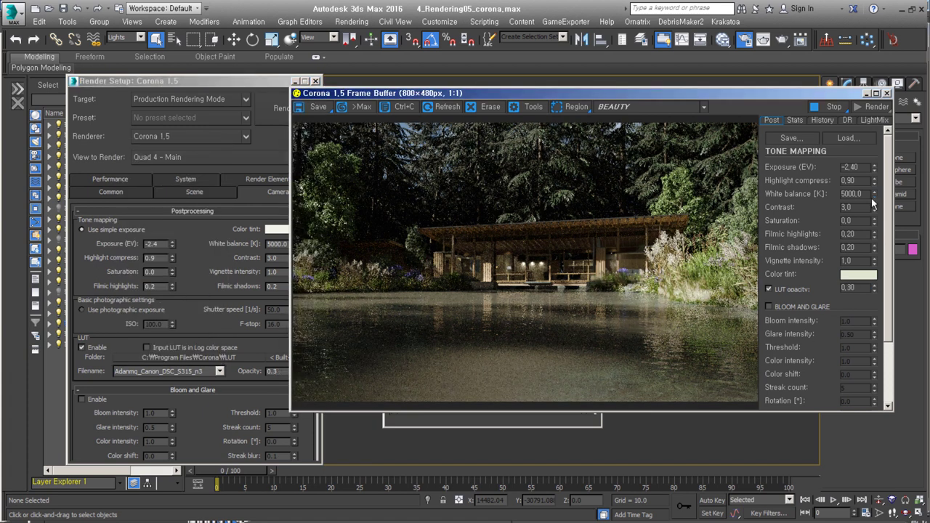
text(0.722)
key(Return)
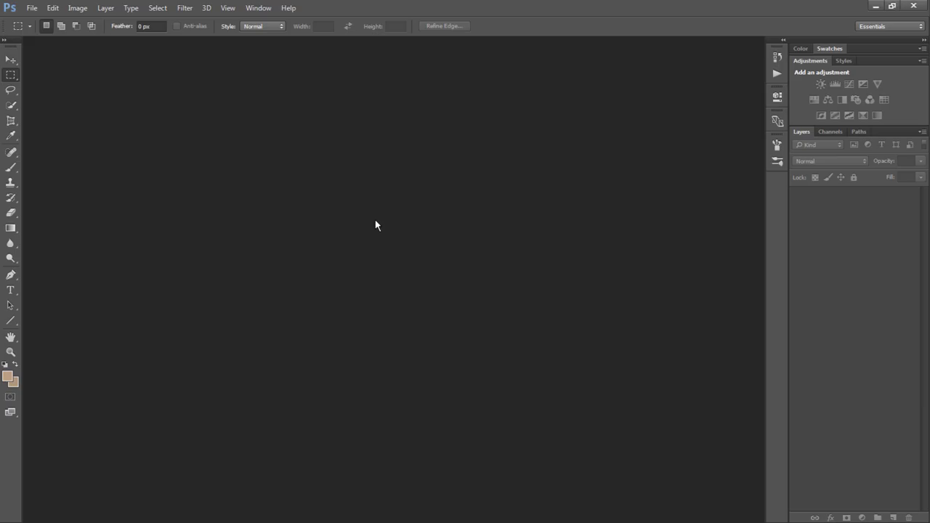
double_click(375, 219)
Open 2000.RGB_color.tga together with five other render pass images
click(274, 77)
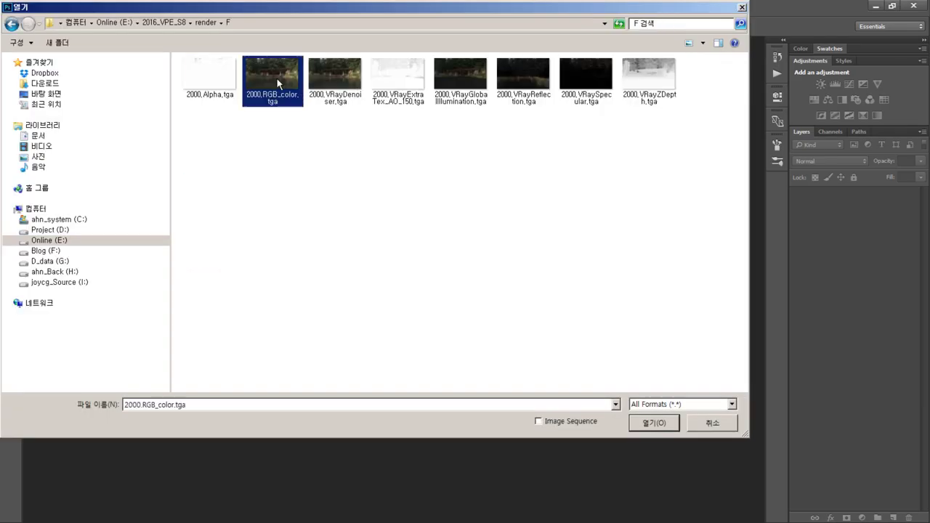
ctrl+click(334, 80)
ctrl+click(398, 80)
ctrl+click(523, 80)
ctrl+click(586, 80)
ctrl+click(649, 80)
click(653, 423)
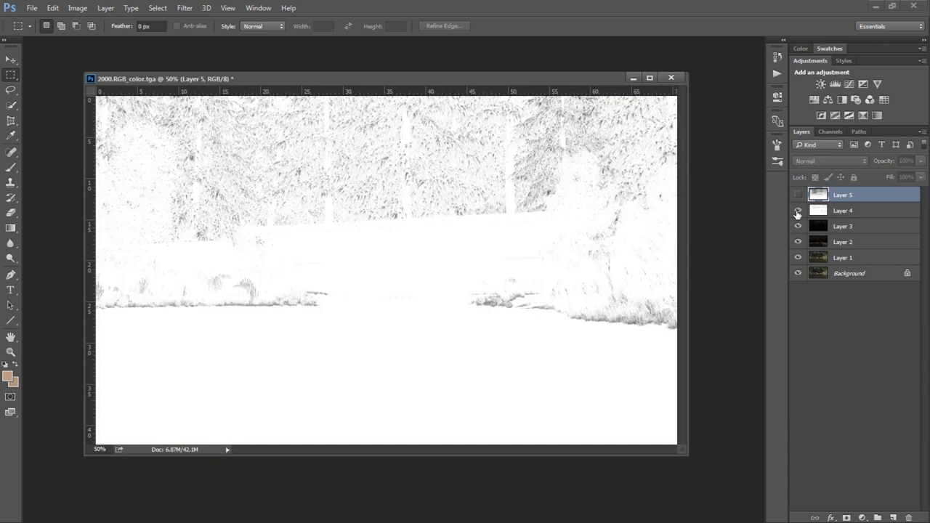
Compare and delete Layer 1, then fit the whole image in the window
drag(801, 196, 800, 266)
click(819, 258)
alt+scroll(539, 255, up, 3)
click(798, 258)
click(798, 257)
click(800, 259)
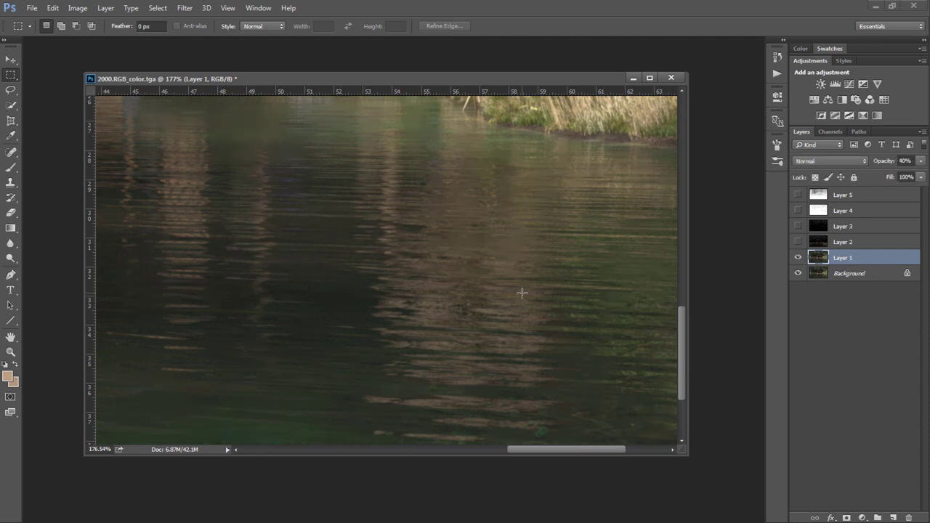
key(Delete)
key(ctrl+0)
Blend Layers 2 and 3 with Screen at 22% and 20% opacity
click(830, 161)
click(814, 221)
click(799, 242)
key(2)
key(2)
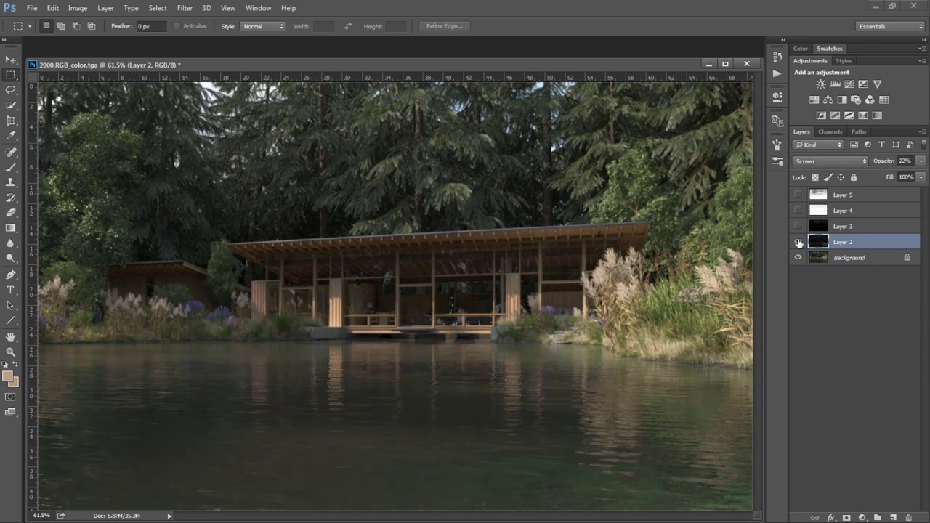
click(798, 227)
click(872, 227)
click(831, 161)
click(814, 221)
key(2)
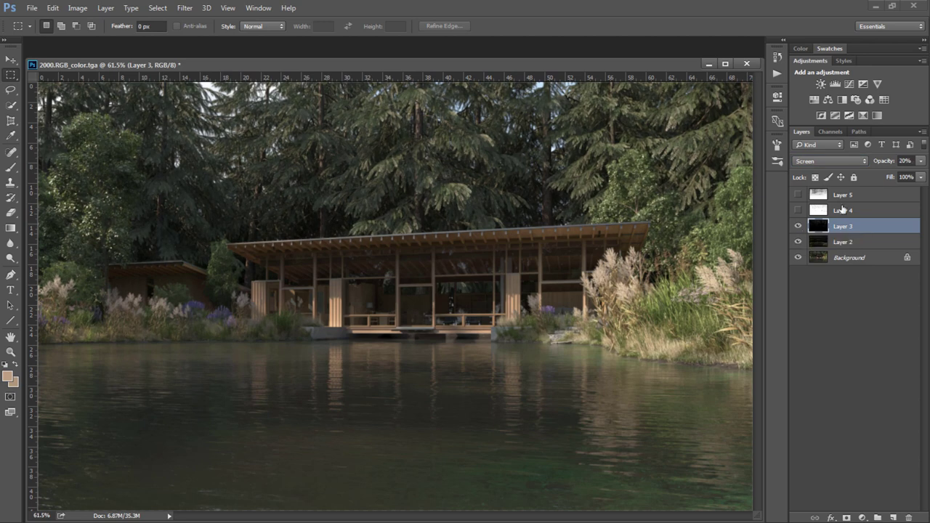
Set Layer 4 to Multiply and toggle it to compare the result
click(841, 212)
click(798, 210)
click(830, 161)
click(815, 206)
click(799, 211)
click(798, 211)
click(798, 210)
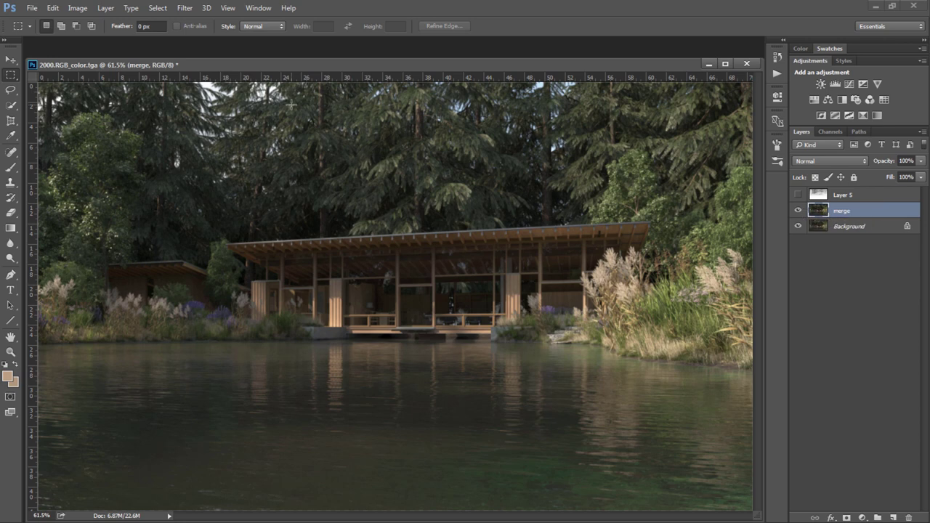
Hide the Background layer and trial-shrink the merge layer, cancelling the transform
click(105, 8)
click(291, 182)
click(799, 227)
key(ctrl+t)
drag(753, 80, 279, 420)
key(Escape)
Duplicate the Background, trial-shrink the copy, then delete the copy
click(847, 226)
key(ctrl+j)
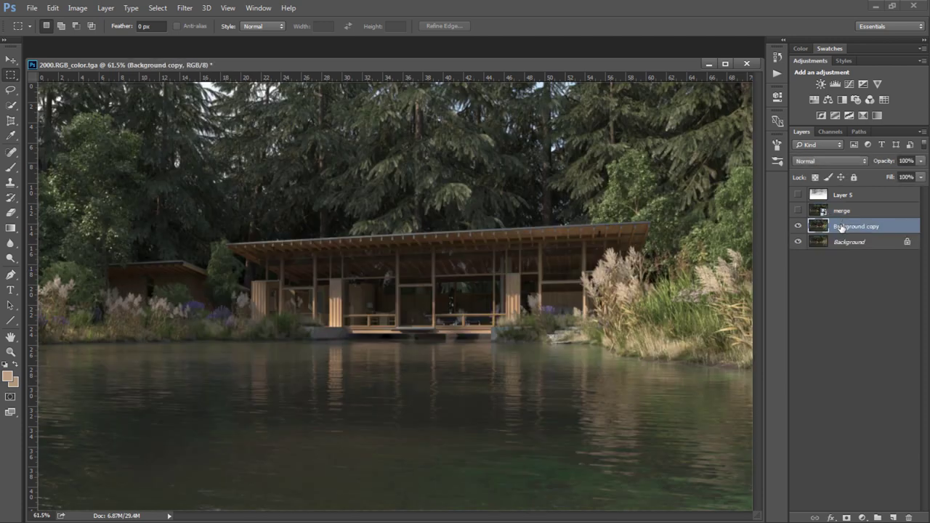
click(799, 241)
key(ctrl+t)
drag(753, 82, 261, 395)
key(Escape)
mouse_move(800, 226)
mouse_down()
mouse_move(855, 509)
mouse_move(908, 518)
mouse_up()
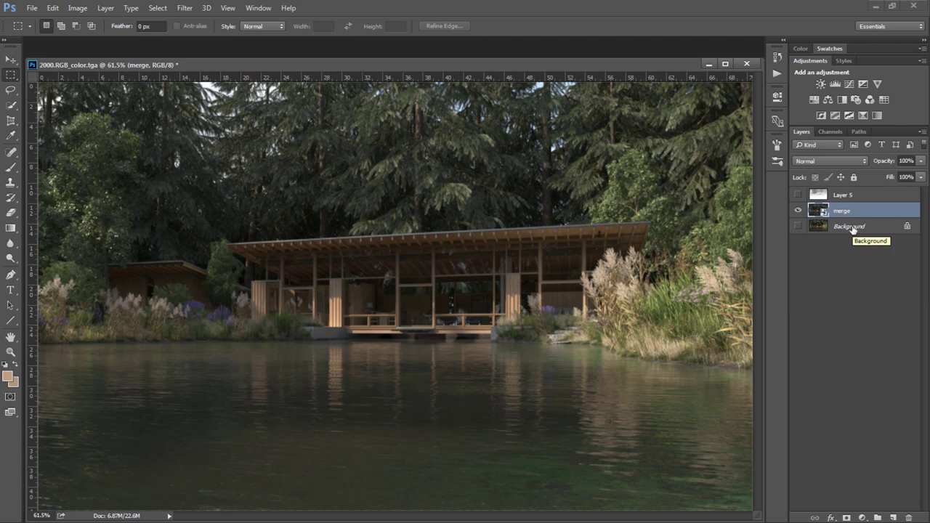
Launch Viveza 2 and add a pavilion control point with 20% shadows, more contrast and saturation
click(185, 7)
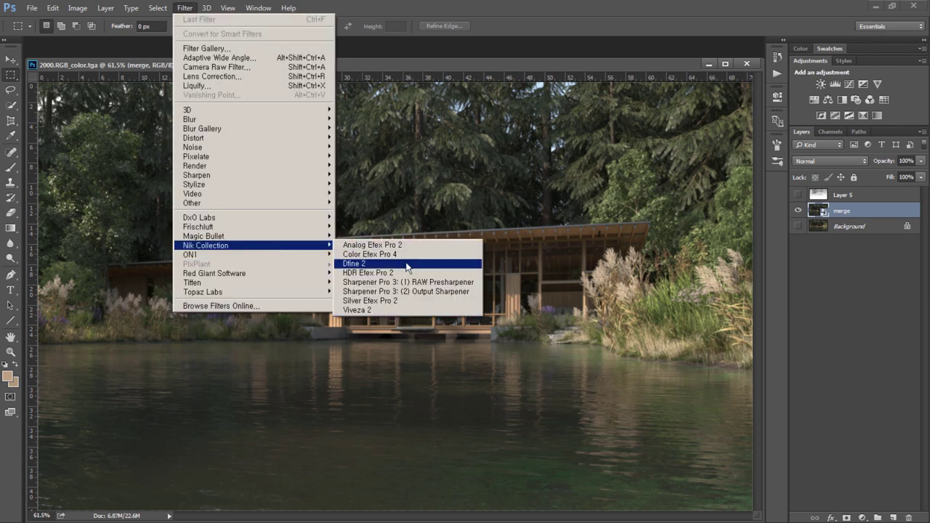
click(420, 311)
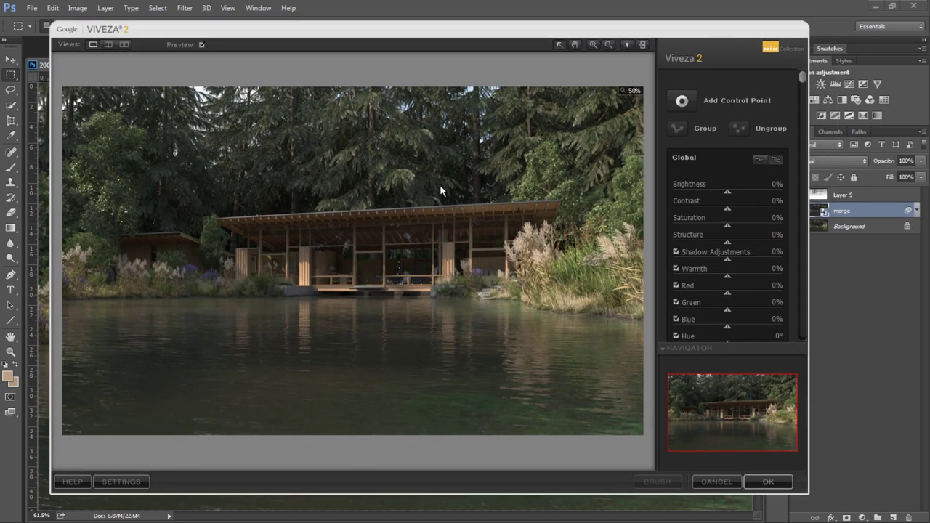
click(347, 264)
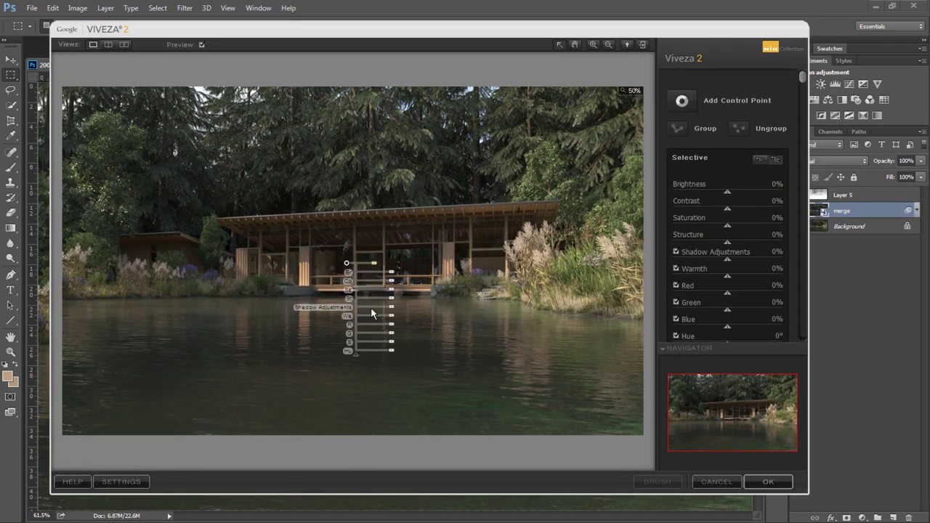
scroll(793, 168, down, 3)
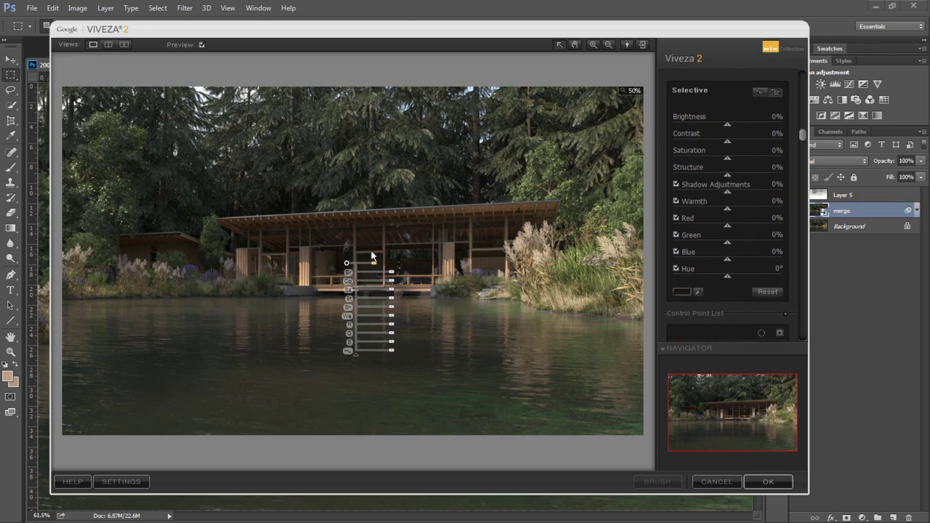
drag(727, 191, 739, 191)
mouse_move(389, 279)
mouse_down()
mouse_move(413, 283)
mouse_move(391, 296)
mouse_up()
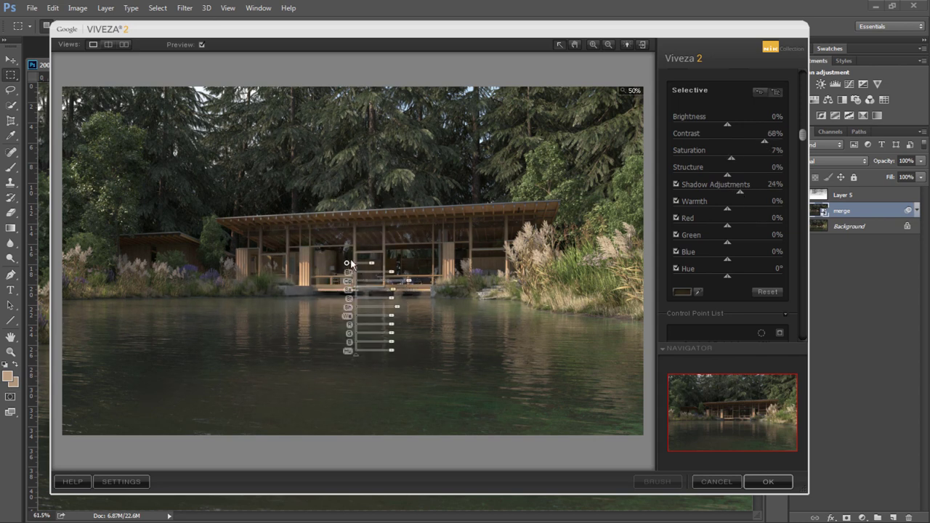
Copy the pavilion control point to its right side and onto the small cabin at left
alt+drag(347, 262, 424, 267)
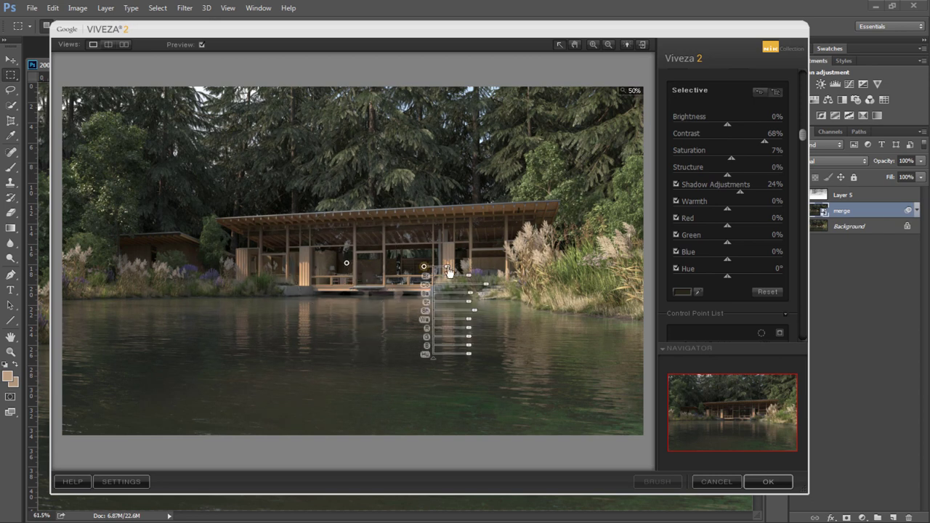
click(473, 283)
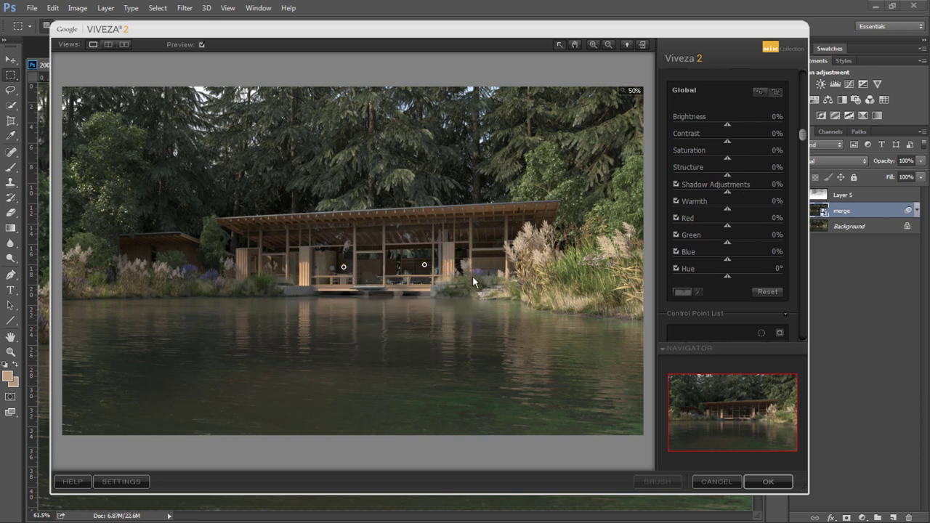
alt+drag(343, 267, 144, 252)
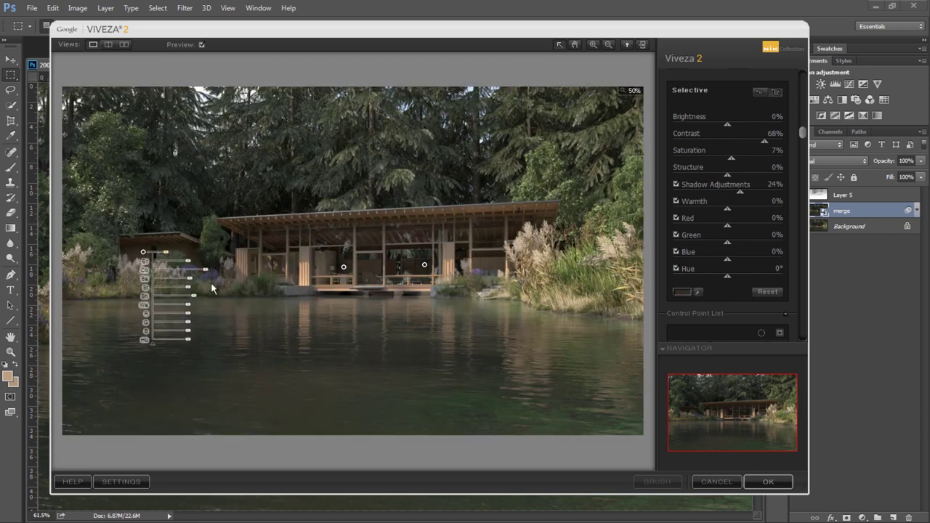
click(311, 271)
scroll(802, 104, up, 3)
Add a slightly darker, less green point right of the pavilion and copy one onto the left roof
mouse_move(425, 265)
alt+mouse_down()
mouse_move(509, 281)
mouse_move(304, 273)
alt+mouse_up()
drag(350, 346, 348, 347)
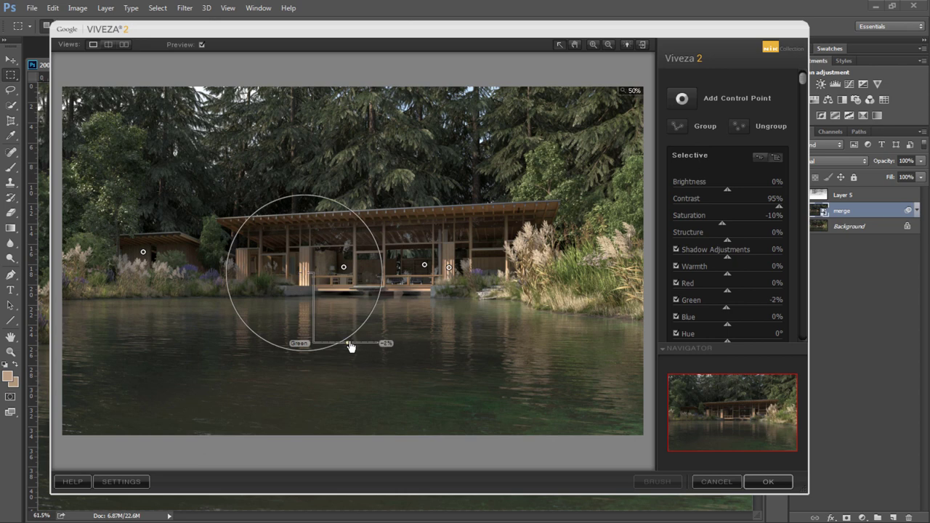
drag(349, 281, 339, 298)
click(246, 258)
alt+drag(304, 274, 279, 240)
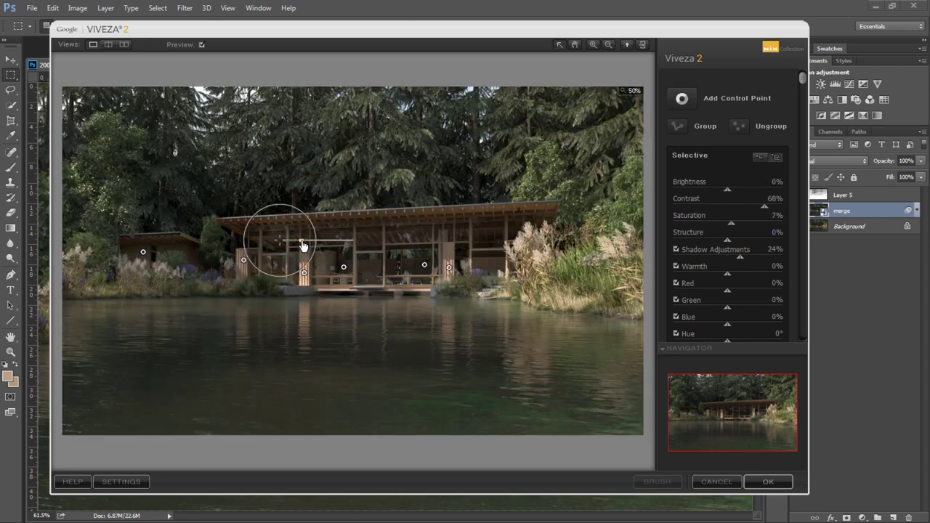
Add points by the right grasses and deck edge; cut the pavilion's right side to -24% saturation
click(388, 325)
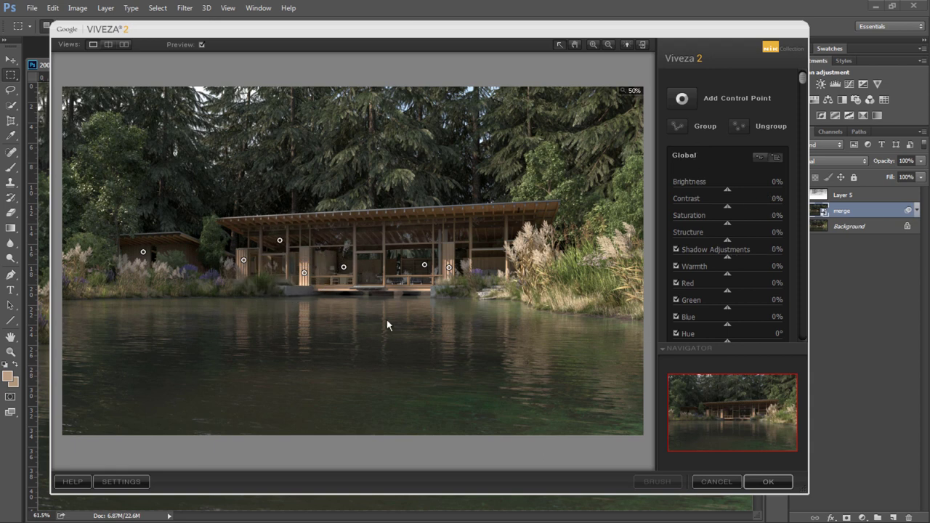
click(492, 237)
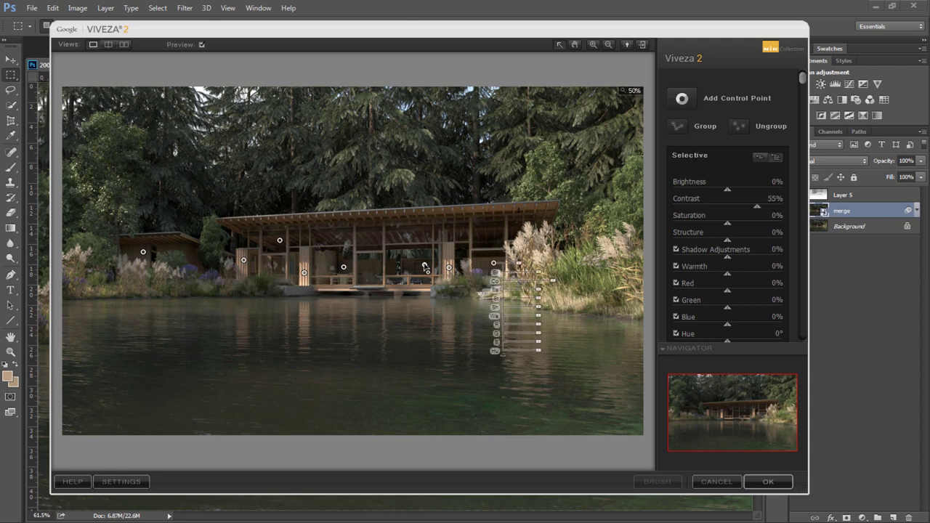
click(343, 267)
drag(363, 301, 372, 321)
click(412, 290)
click(446, 329)
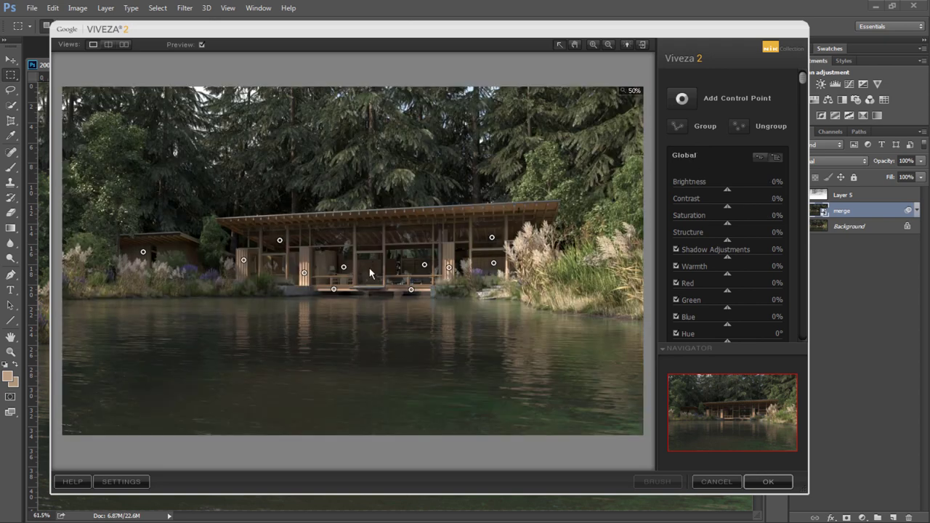
Add tree points above and right of the pavilion, darkening, adding contrast, cutting saturation, adding red
click(682, 98)
click(360, 109)
mouse_move(403, 126)
mouse_down()
mouse_move(426, 126)
mouse_move(400, 117)
mouse_move(426, 137)
mouse_move(404, 145)
mouse_move(402, 167)
mouse_up()
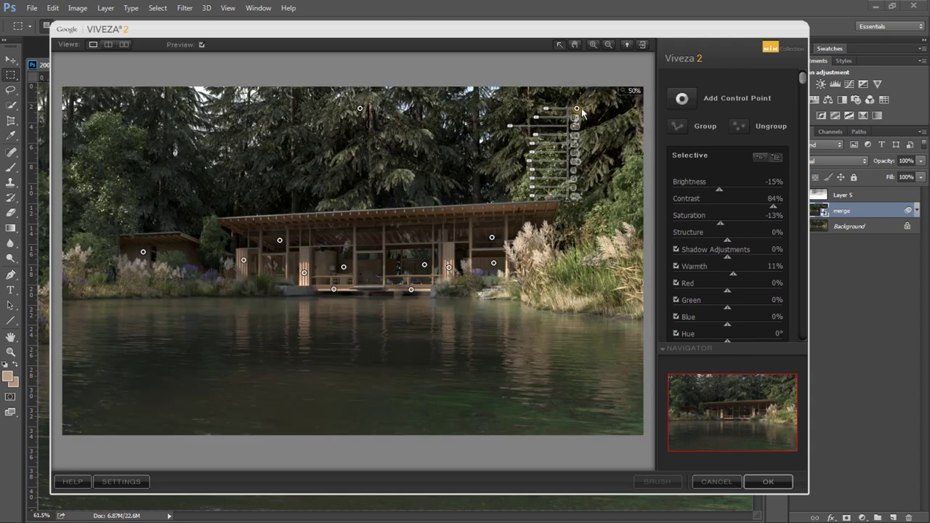
click(681, 98)
click(549, 177)
drag(504, 182, 524, 192)
drag(505, 200, 490, 200)
drag(504, 235, 512, 235)
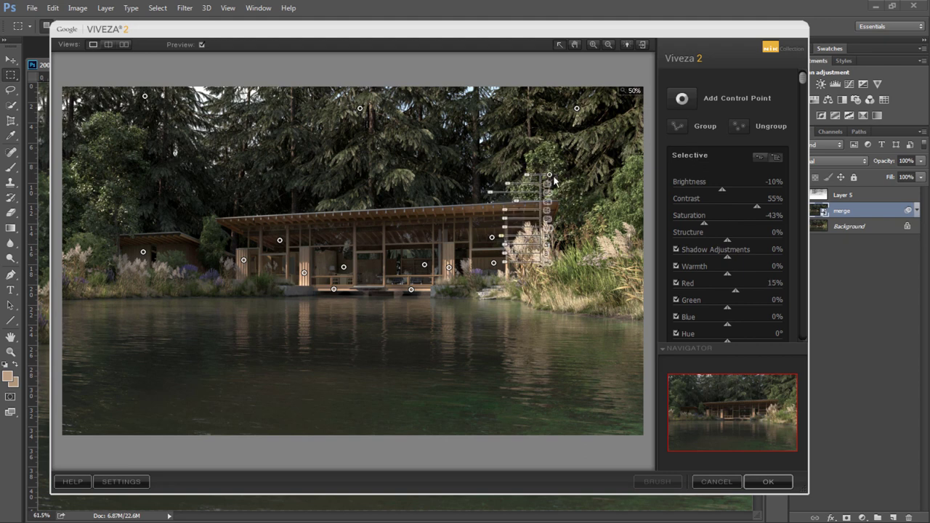
Add points on the left-hand trees and pavilion base with higher contrast and lower saturation
click(682, 99)
click(108, 148)
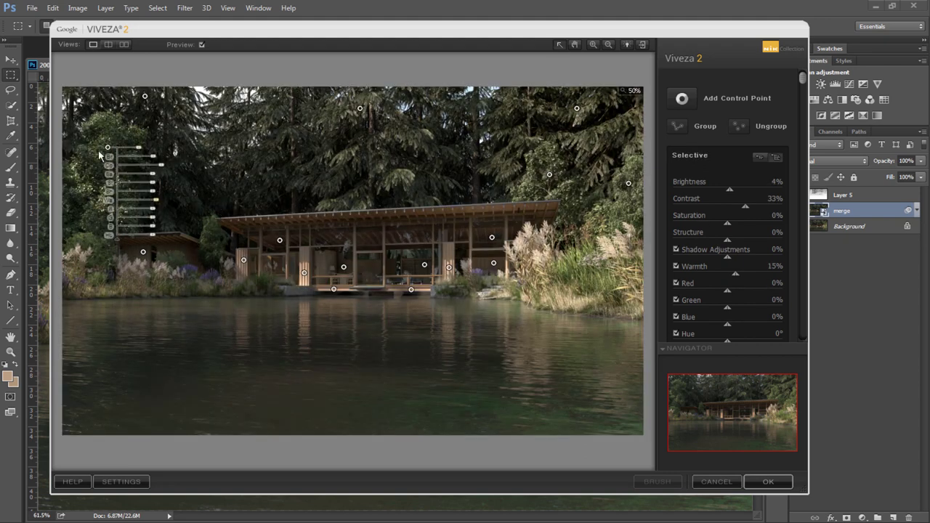
click(187, 217)
click(572, 275)
drag(571, 299, 551, 302)
click(245, 270)
drag(301, 298, 318, 300)
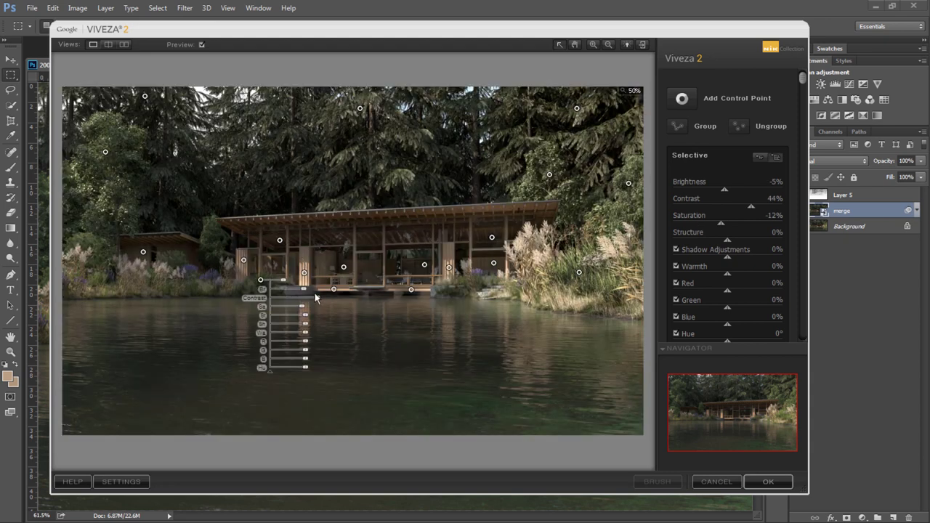
Add a brighter, higher-contrast point with extra structure on the right pampas grass
click(682, 98)
click(522, 244)
drag(567, 253, 562, 289)
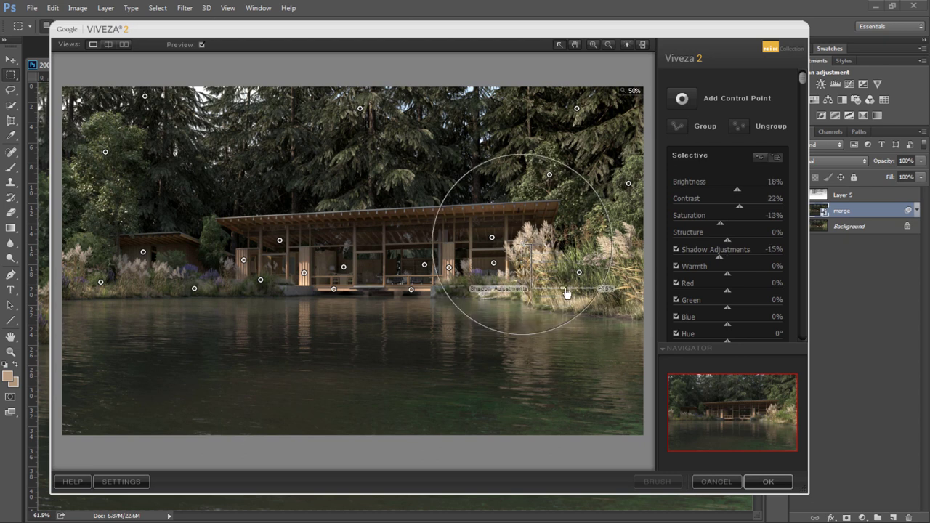
key(ctrl+plus)
drag(456, 309, 466, 295)
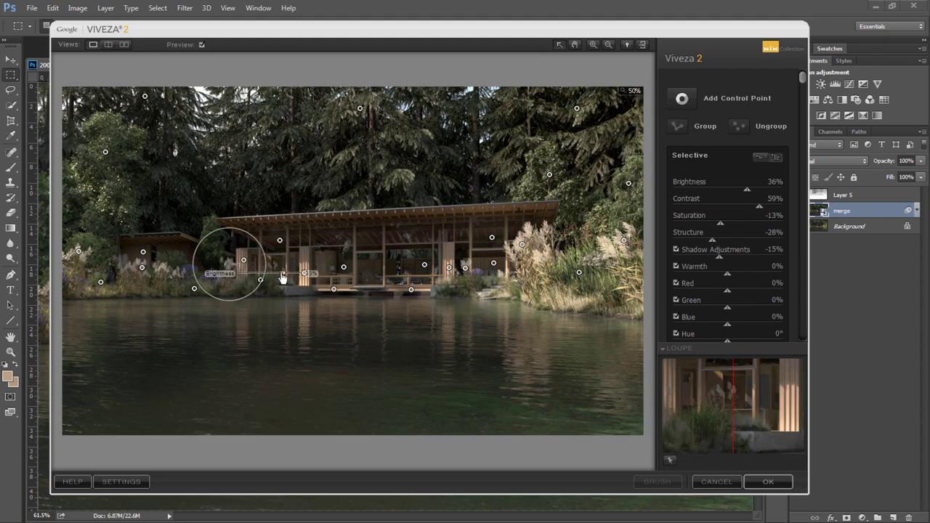
click(402, 416)
Add lake water points with more contrast, less saturation and some red, then apply Viveza
click(353, 306)
mouse_move(397, 323)
mouse_down()
mouse_move(412, 324)
mouse_move(402, 349)
mouse_up()
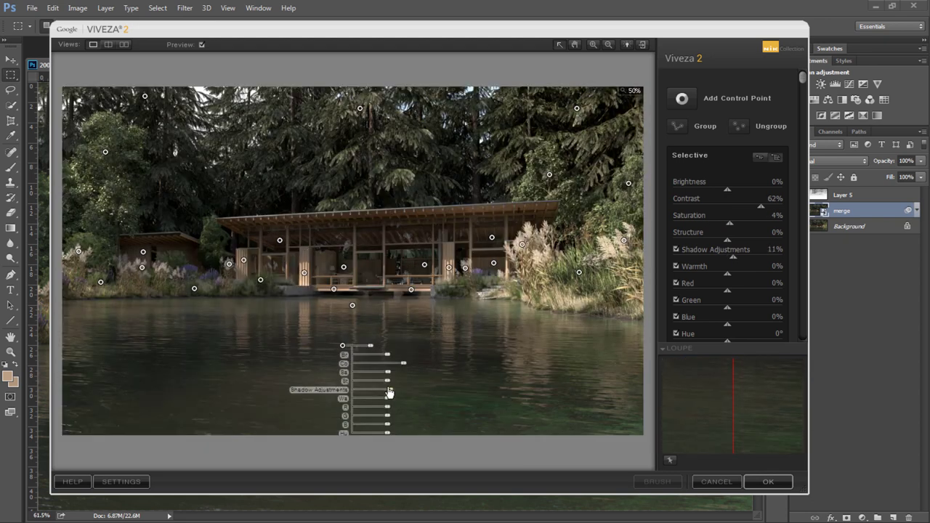
mouse_move(345, 340)
mouse_down()
mouse_move(317, 346)
mouse_move(347, 345)
mouse_move(514, 402)
mouse_up()
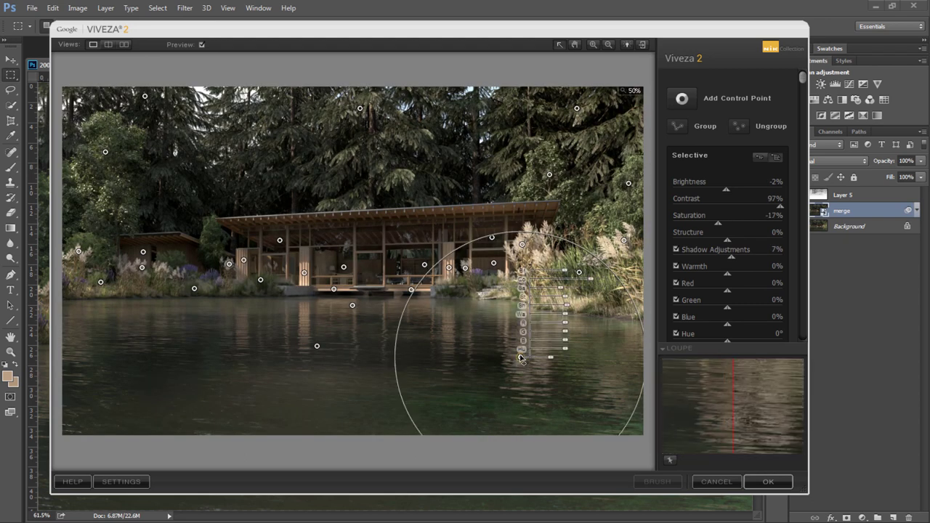
mouse_move(564, 334)
mouse_down()
mouse_move(547, 340)
mouse_move(561, 374)
mouse_up()
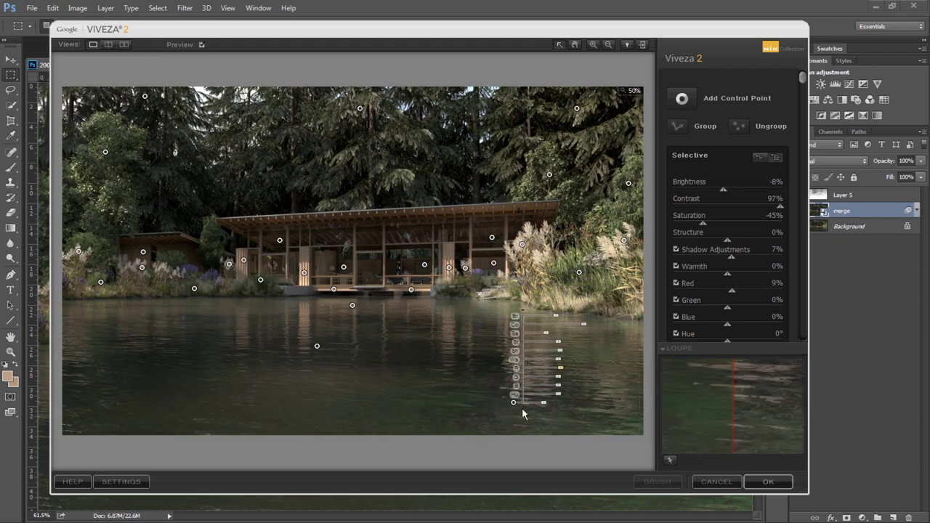
alt+drag(514, 402, 113, 345)
click(682, 99)
click(542, 314)
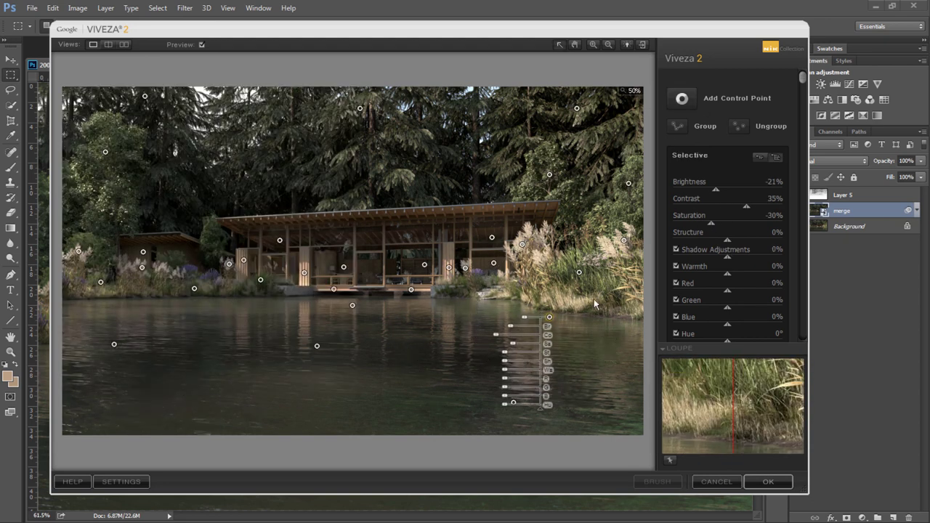
click(768, 482)
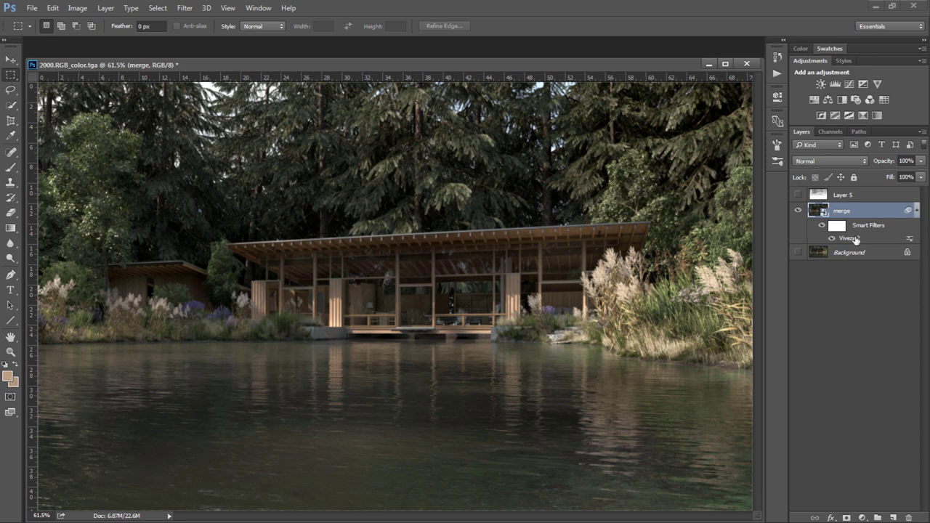
Reopen and dismiss the Viveza settings, then launch Color Efex Pro 4 on the merge layer
double_click(856, 240)
click(765, 483)
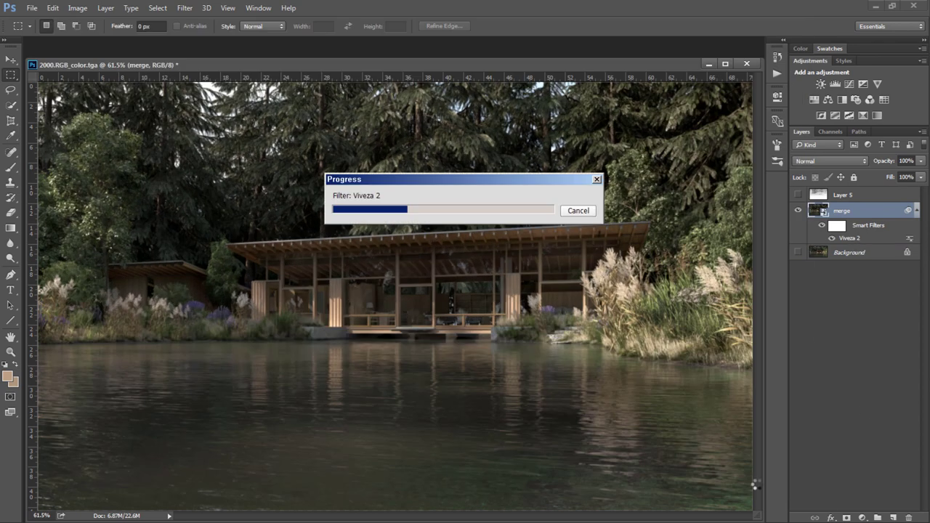
click(185, 8)
click(185, 8)
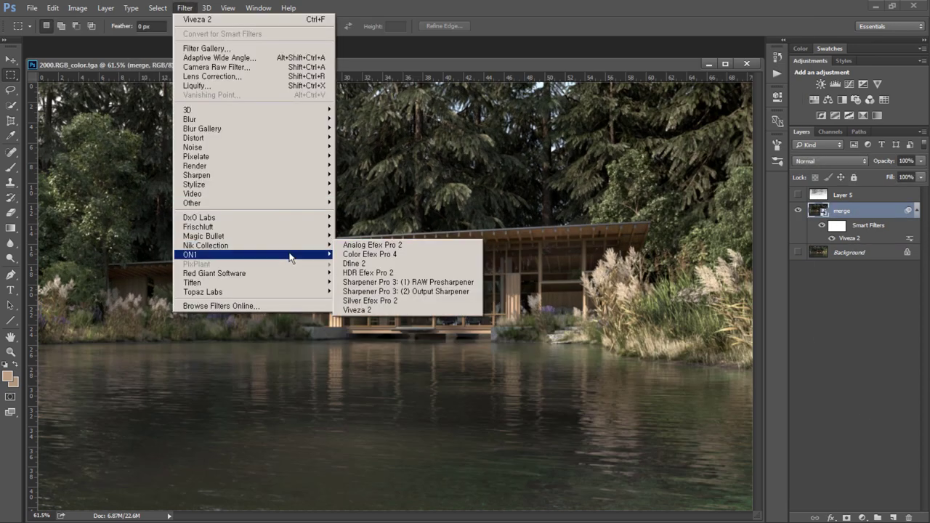
click(400, 256)
click(538, 301)
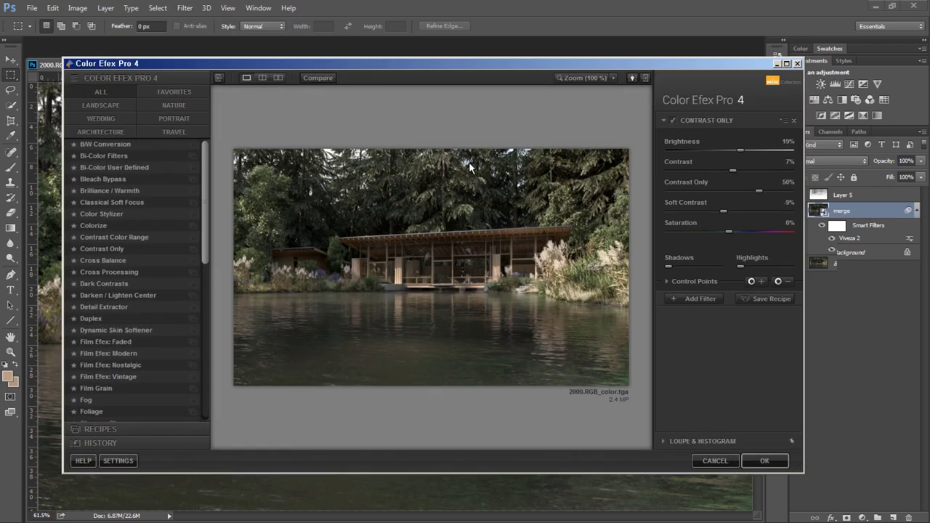
Apply Contrast Only (17% brightness, 22% contrast) with a split preview, then add a second filter slot
click(177, 247)
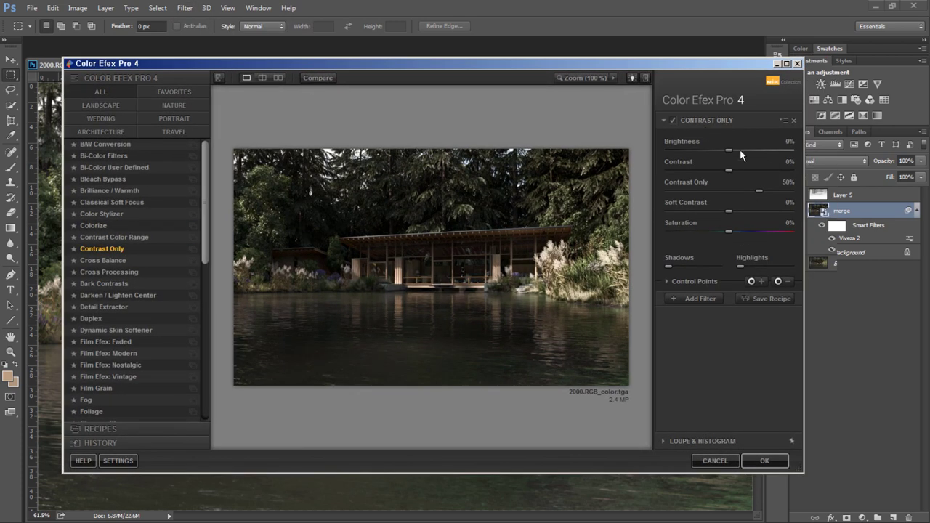
click(263, 77)
drag(380, 395, 457, 449)
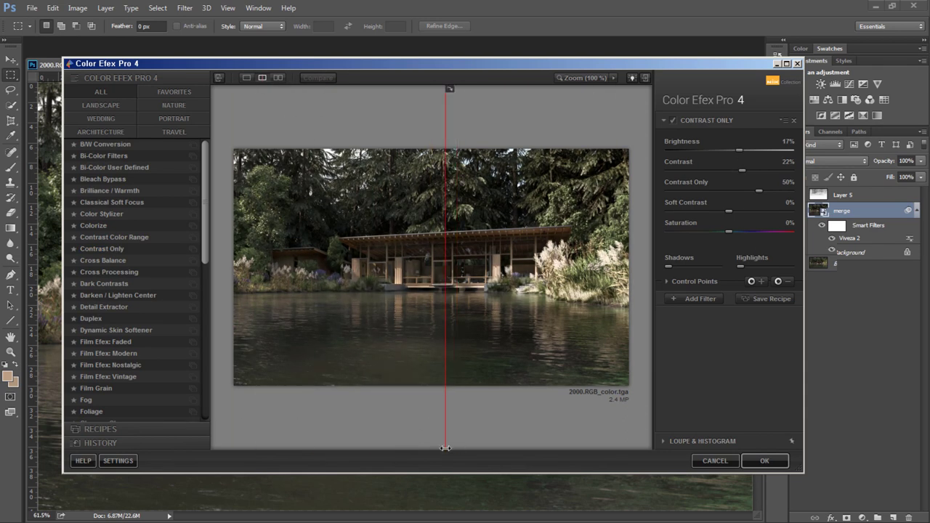
click(667, 282)
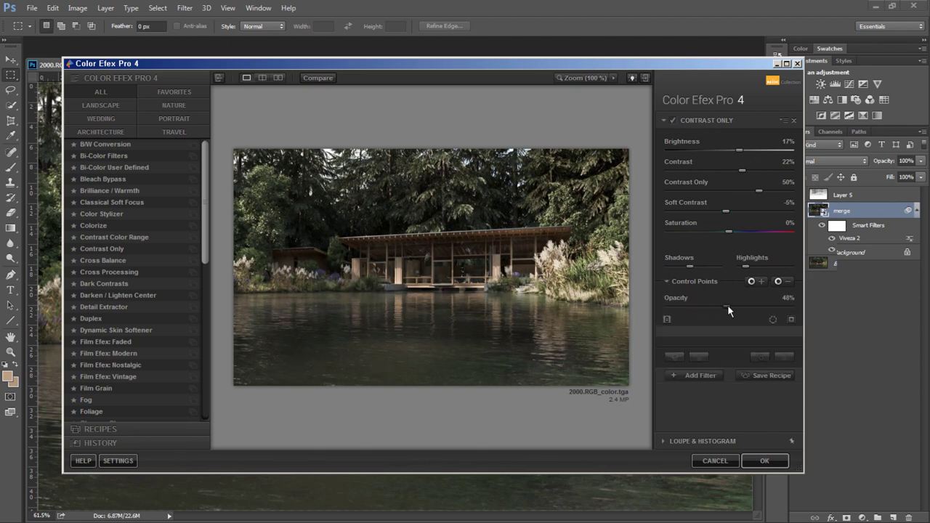
click(696, 376)
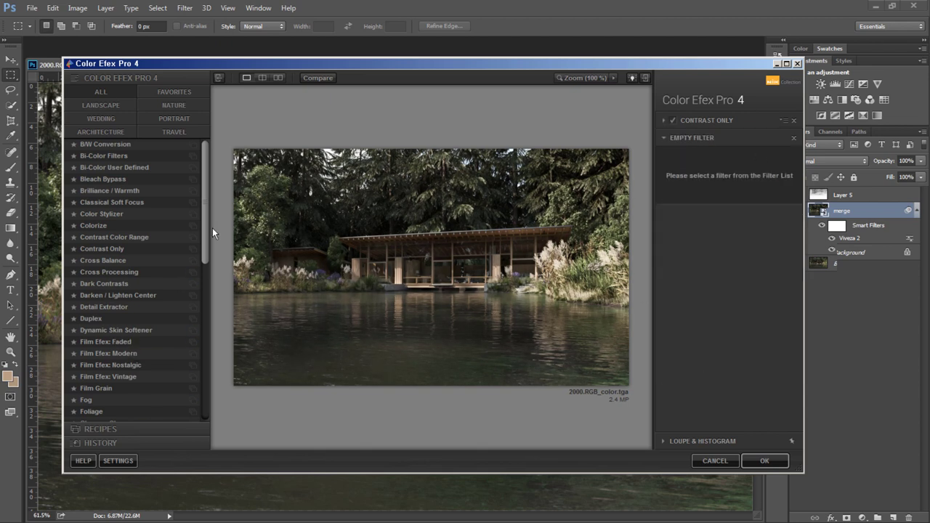
Add the Skylight Filter at 100% strength, after trying and rejecting Fog and Sunlight
scroll(193, 275, down, 4)
click(193, 262)
click(159, 338)
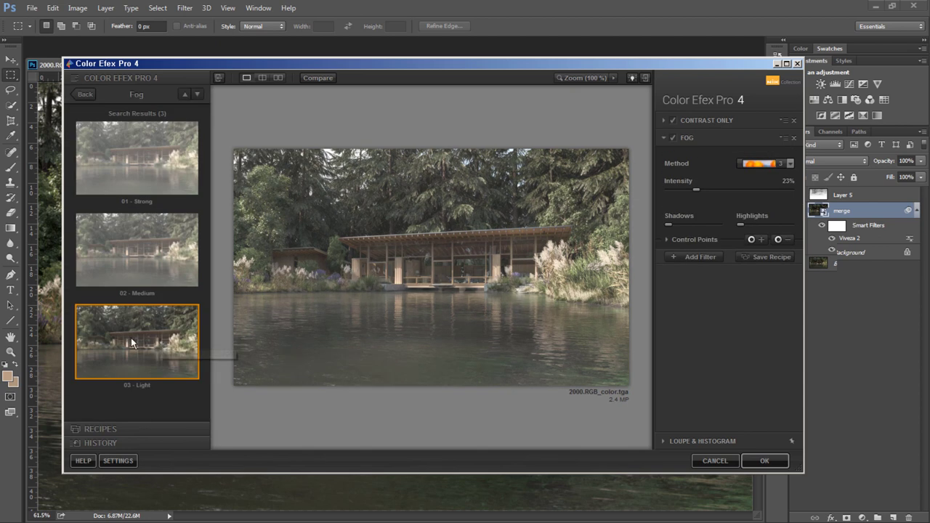
click(85, 95)
scroll(145, 320, down, 3)
scroll(146, 320, down, 3)
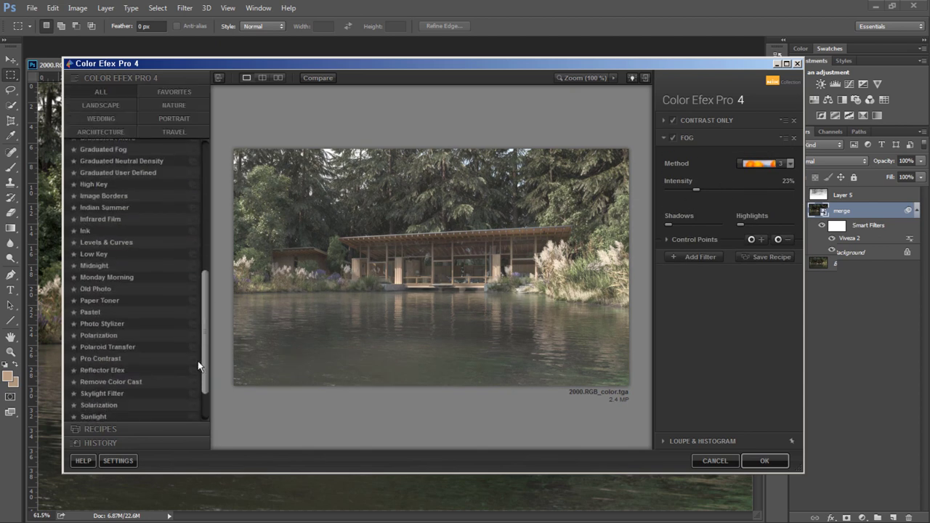
click(101, 346)
click(93, 369)
key(ctrl+z)
drag(692, 167, 791, 172)
Add a Vignette Filter with Size 16% and Opacity 47%
click(687, 203)
scroll(208, 320, up, 1)
scroll(208, 342, down, 2)
click(103, 381)
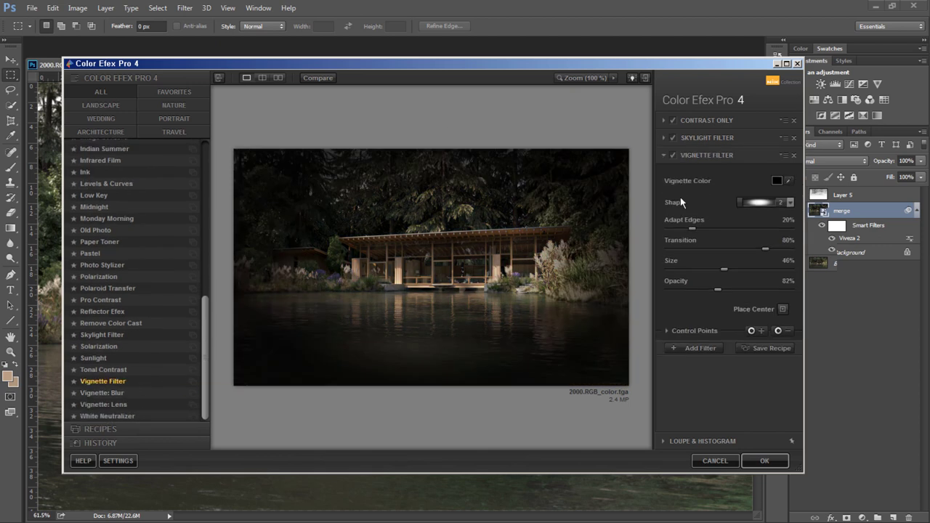
drag(694, 270, 687, 270)
click(695, 289)
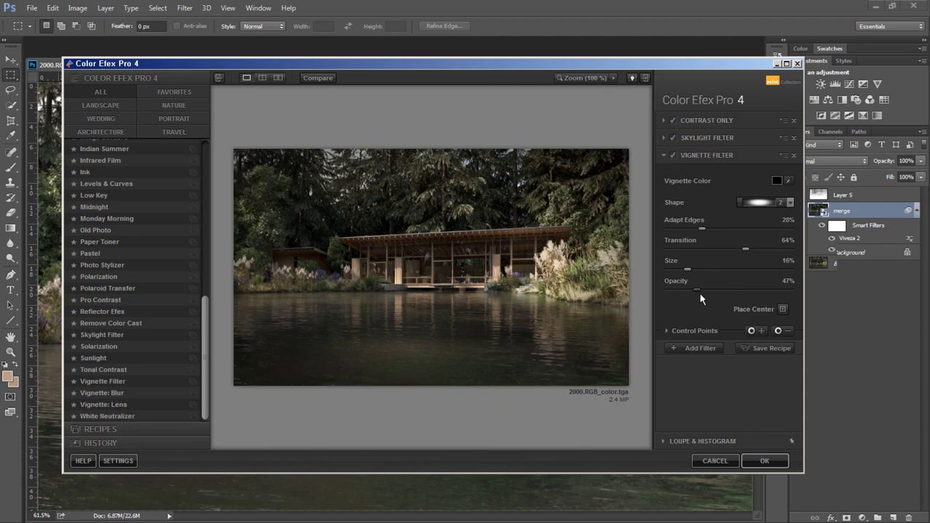
Add a Sunlight filter with Strength 13% and Brightness 37%
click(700, 349)
scroll(201, 234, up, 3)
scroll(201, 234, up, 5)
scroll(200, 234, up, 5)
drag(201, 228, 201, 373)
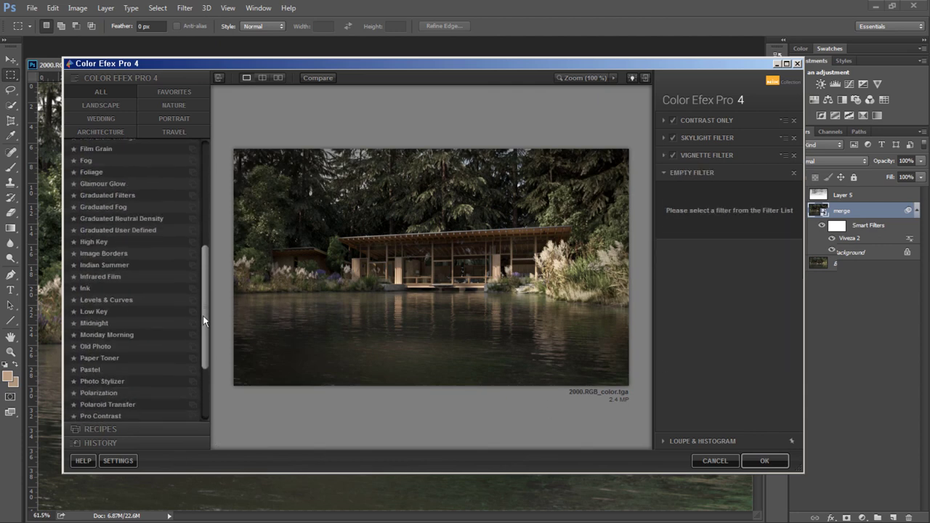
click(159, 358)
drag(692, 202, 684, 202)
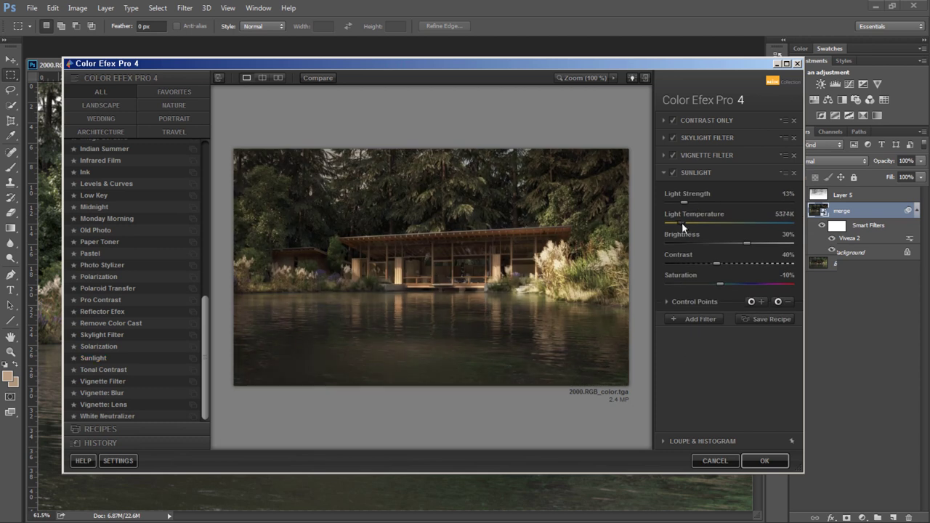
drag(769, 245, 752, 244)
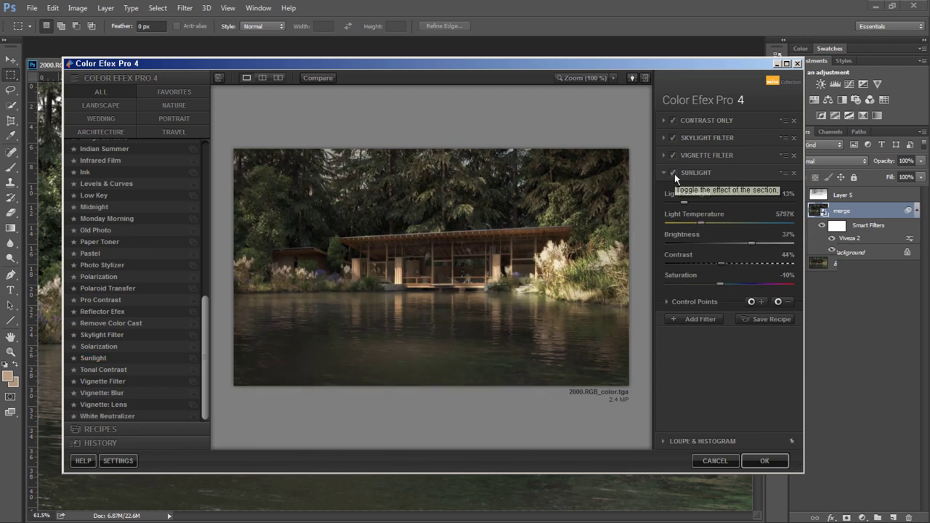
click(694, 301)
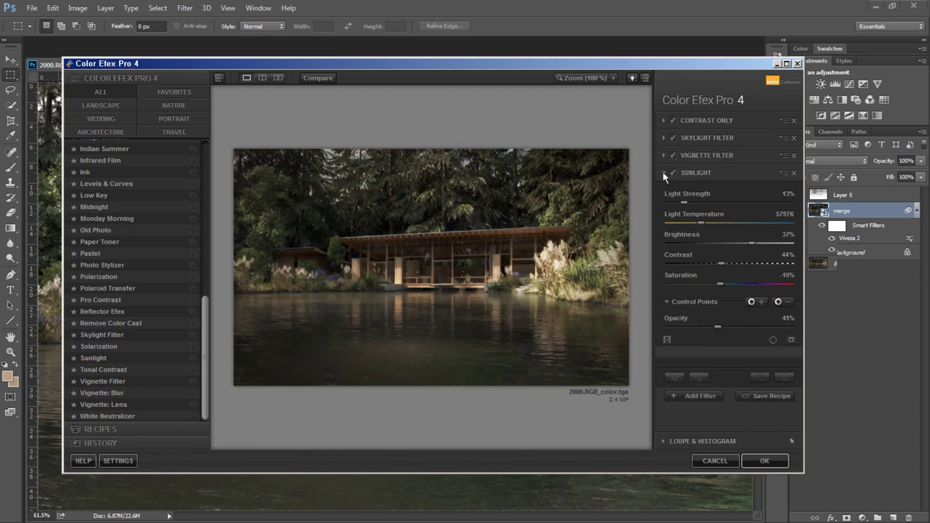
Apply the Color Efex filters, compare the result, and duplicate the merge layer
click(783, 466)
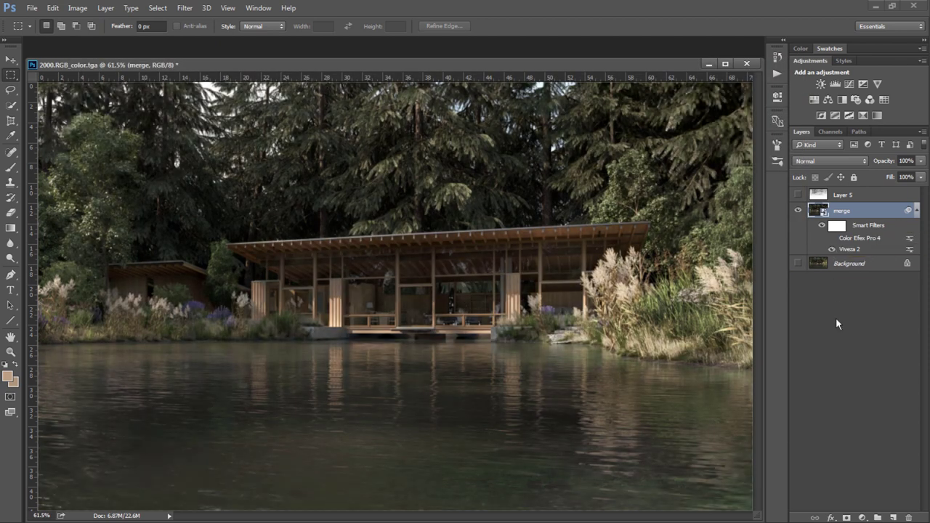
key(ctrl+minus)
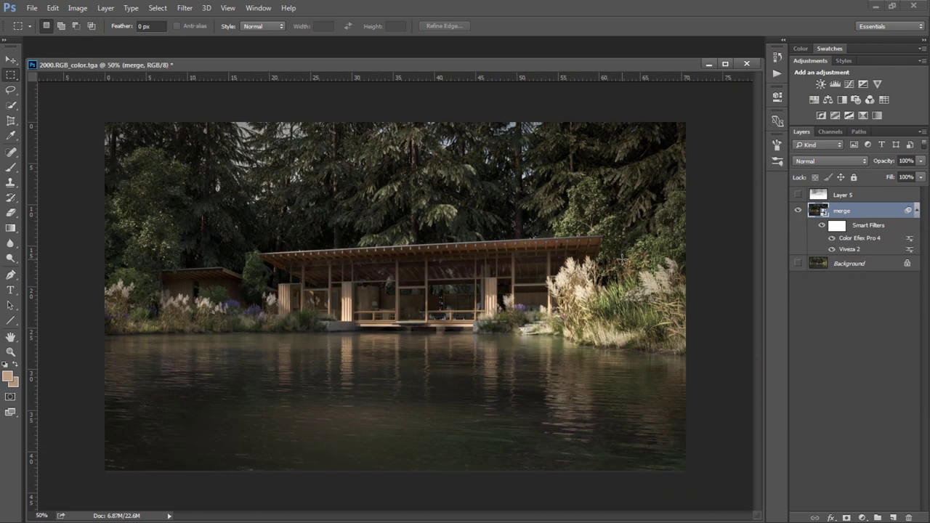
click(832, 237)
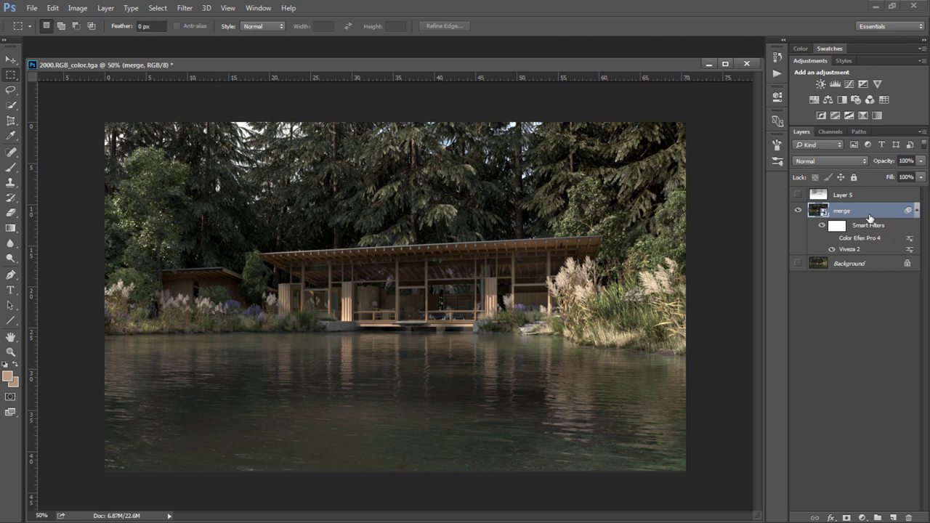
key(ctrl+j)
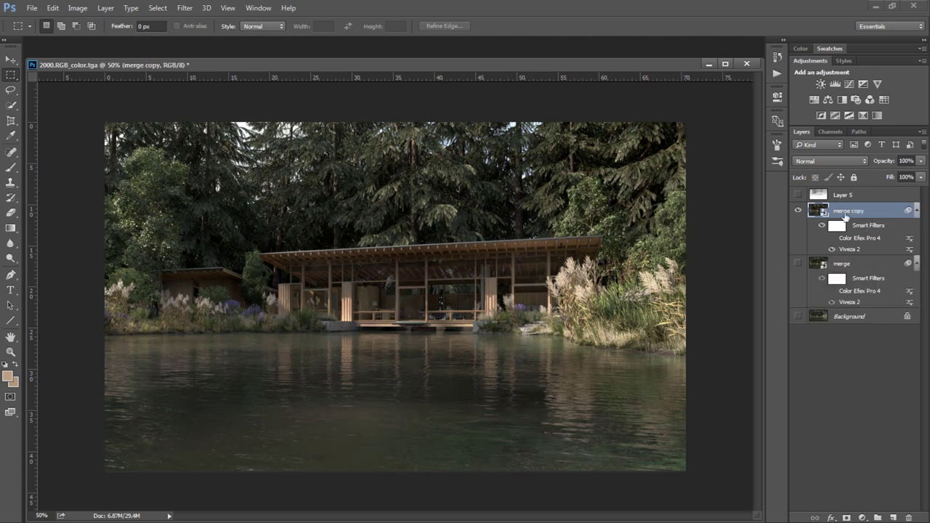
Open Magic Bullet PhotoLooks and add Exposure to the subject stage
click(184, 8)
click(364, 238)
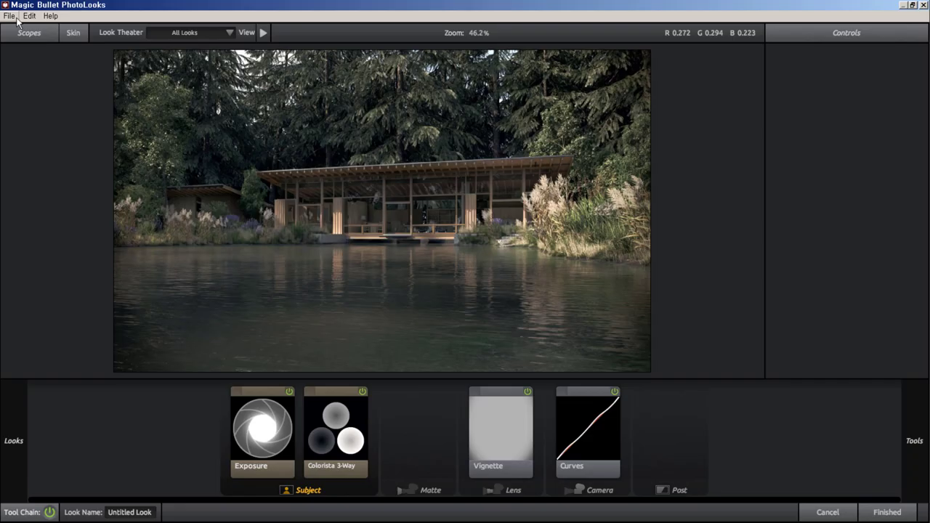
drag(671, 104, 308, 429)
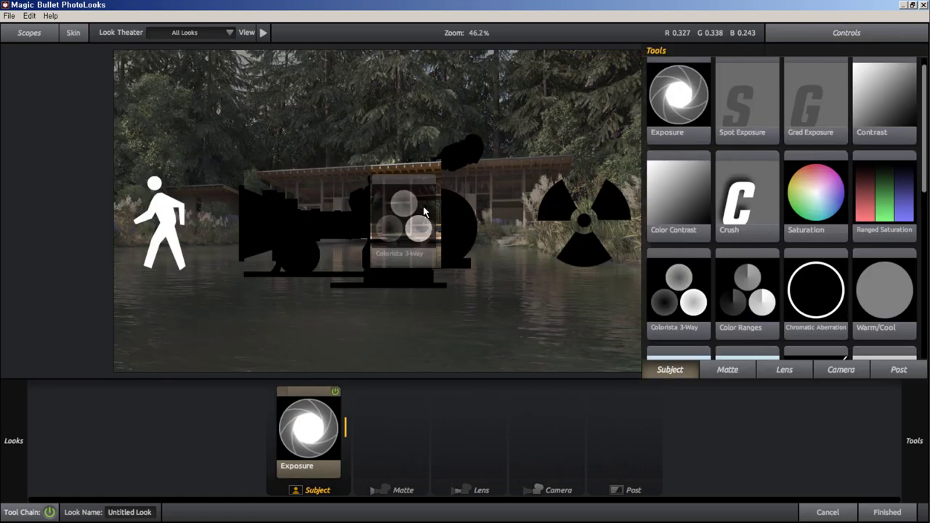
Add Colorista 3-Way with brightened highlights and its strength cut to about half
drag(692, 345, 540, 253)
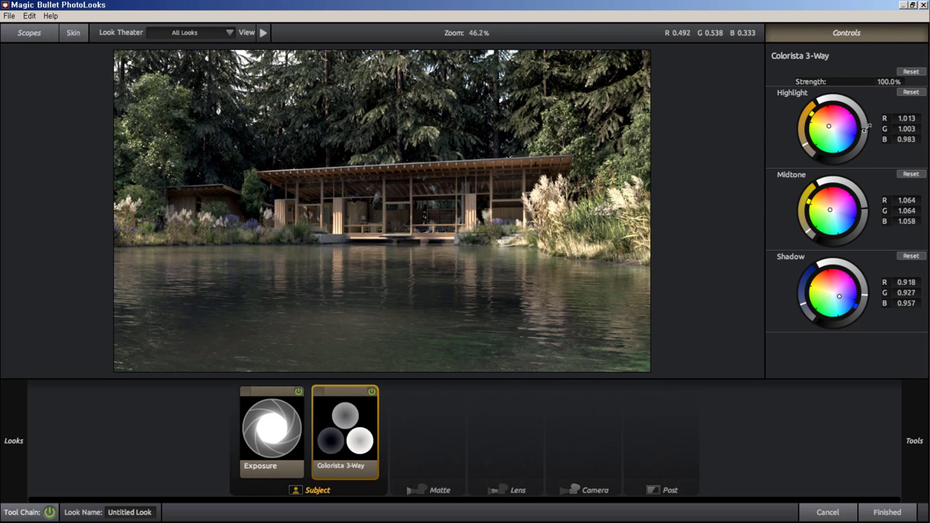
click(371, 392)
click(371, 391)
drag(901, 82, 881, 353)
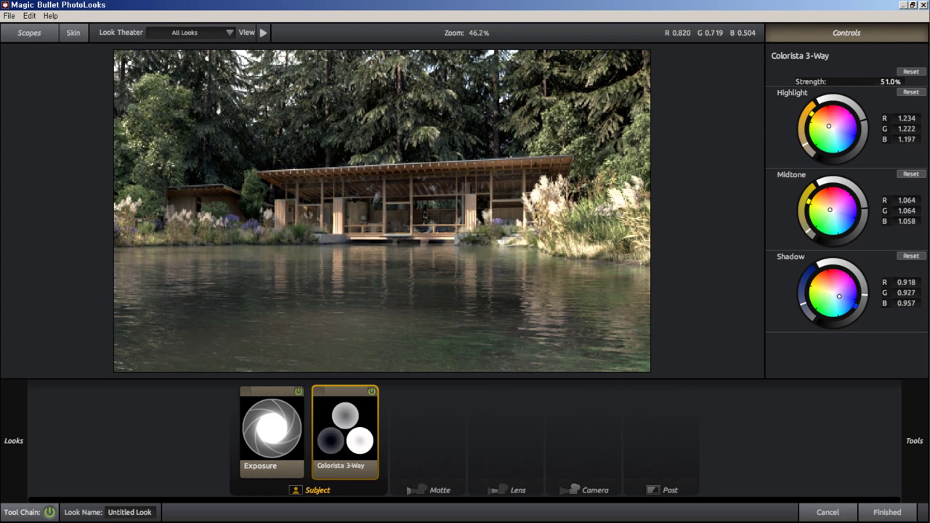
click(915, 440)
scroll(925, 247, down, 5)
Add a Curves tool bent into a gentle S shape
double_click(816, 127)
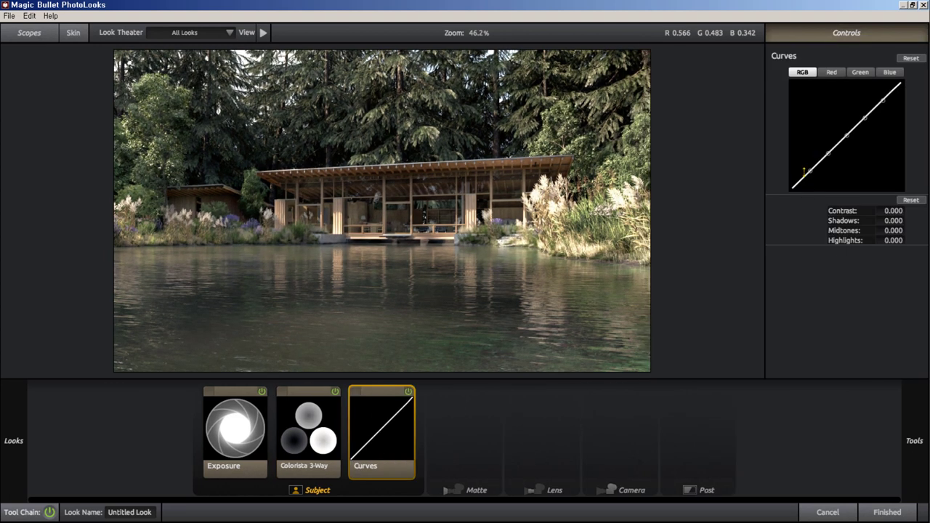
mouse_move(847, 138)
mouse_down()
mouse_move(835, 120)
mouse_move(846, 138)
mouse_up()
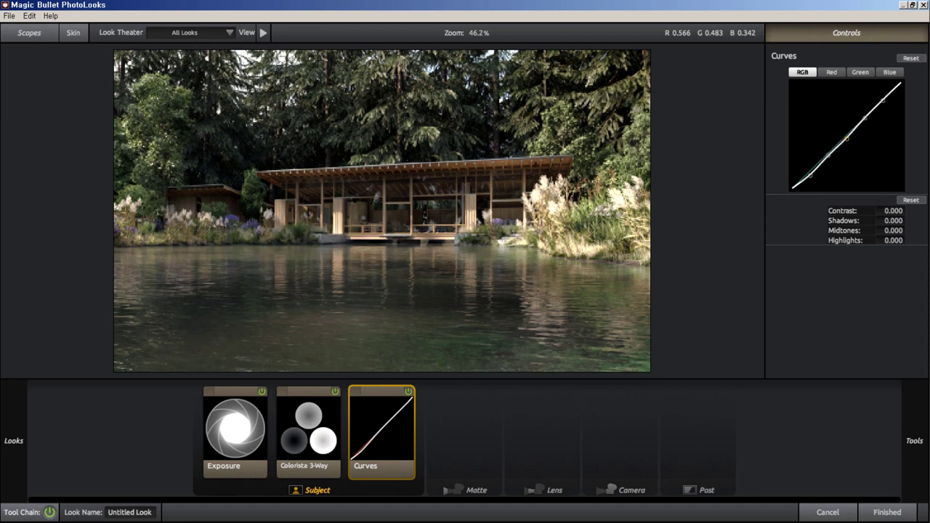
drag(883, 100, 882, 93)
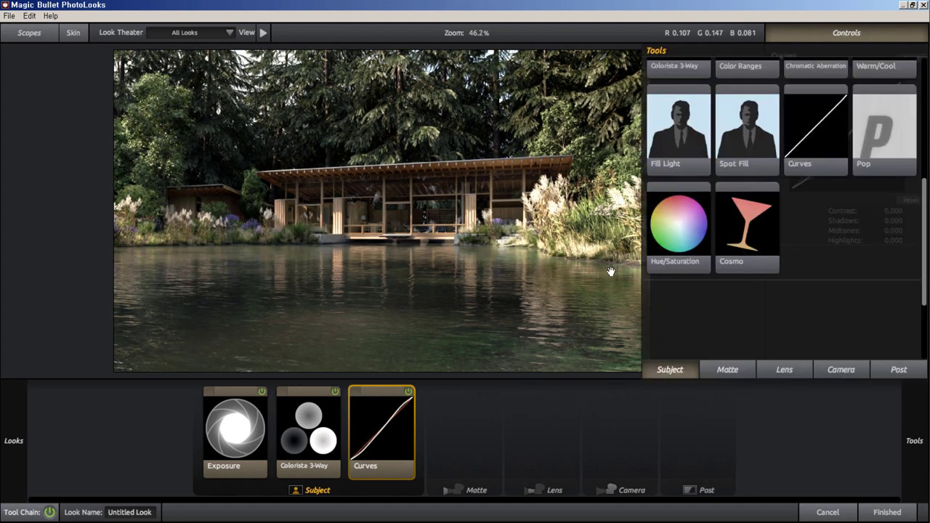
Add Auto Shoulder to the post stage and a Vignette to the lens stage, discarding Contrast
click(900, 372)
drag(923, 122, 928, 203)
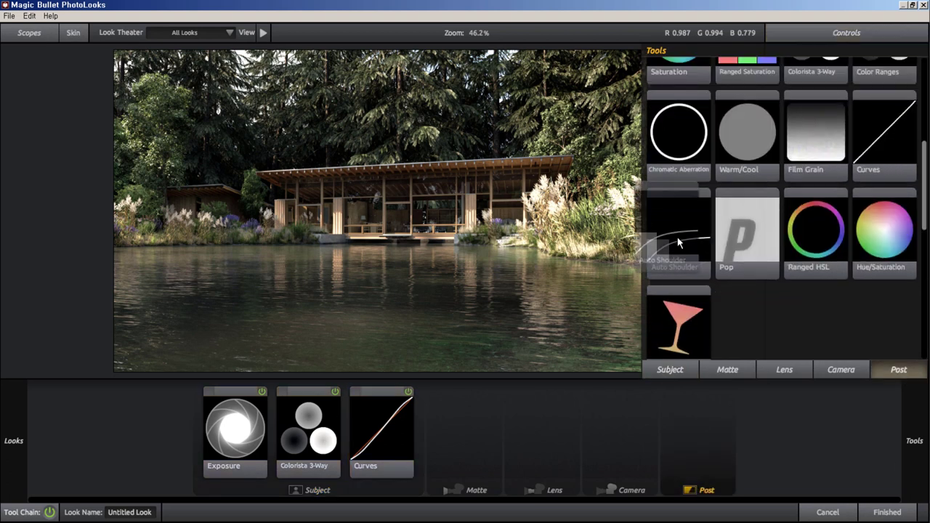
click(706, 242)
click(841, 370)
click(679, 196)
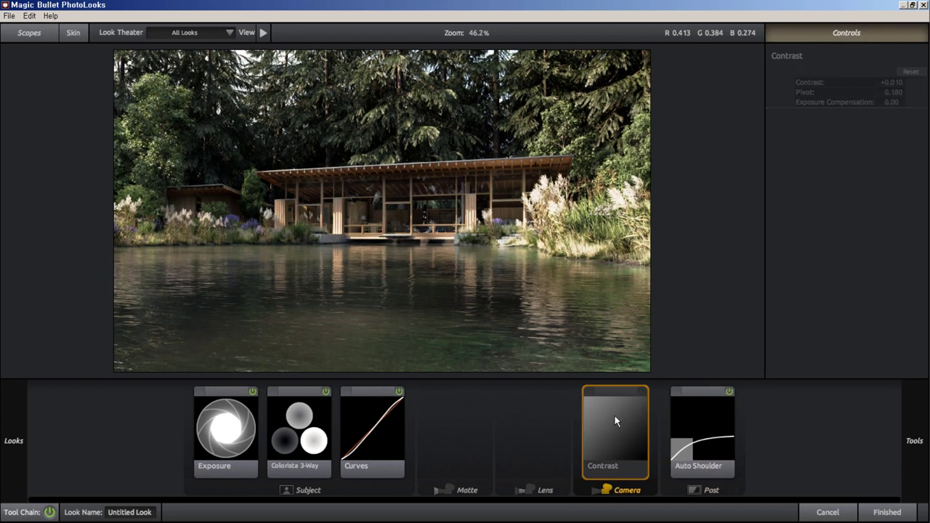
drag(614, 414, 785, 386)
click(785, 370)
drag(885, 109, 329, 172)
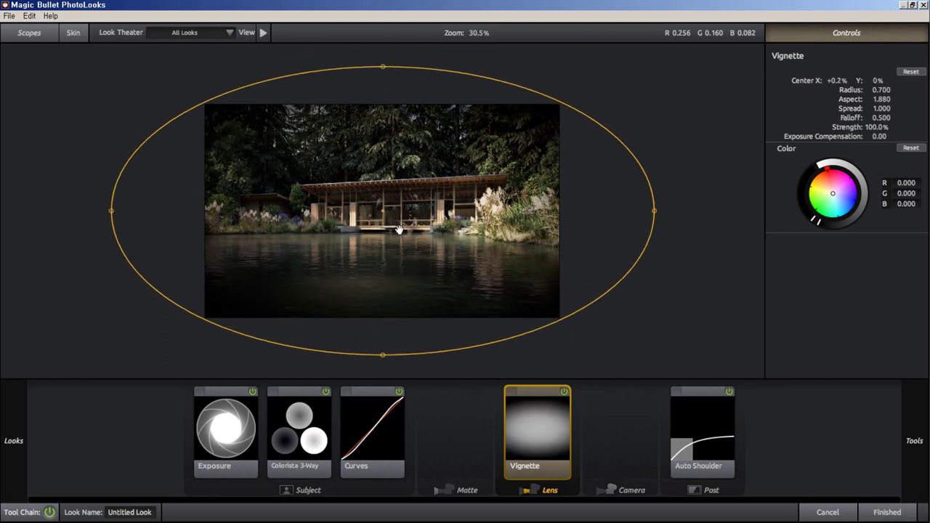
Reshape the vignette to Radius 0.707, Spread 0.501 and Strength 70%
drag(442, 266, 503, 253)
mouse_move(654, 211)
mouse_down()
mouse_move(670, 223)
mouse_move(179, 312)
mouse_up()
drag(407, 278, 426, 272)
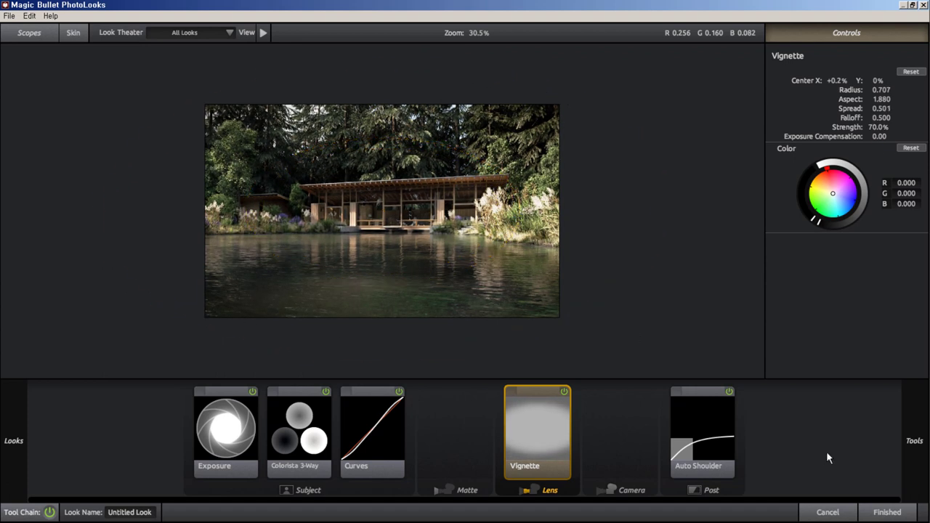
Try Lightflex then switch it off, remove Diffusion, and apply the look to Photoshop
click(914, 440)
click(727, 308)
double_click(880, 209)
drag(802, 139, 858, 183)
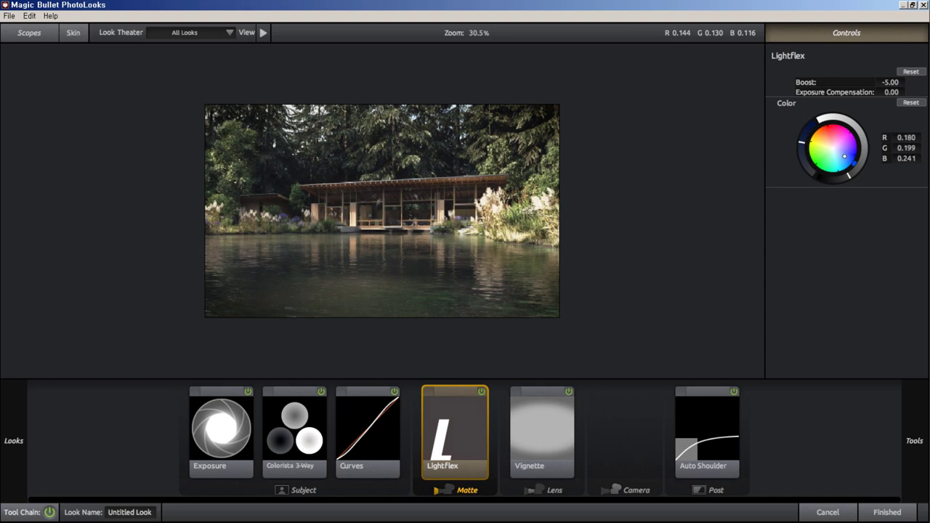
drag(890, 83, 901, 82)
drag(807, 134, 848, 160)
click(481, 392)
key(Delete)
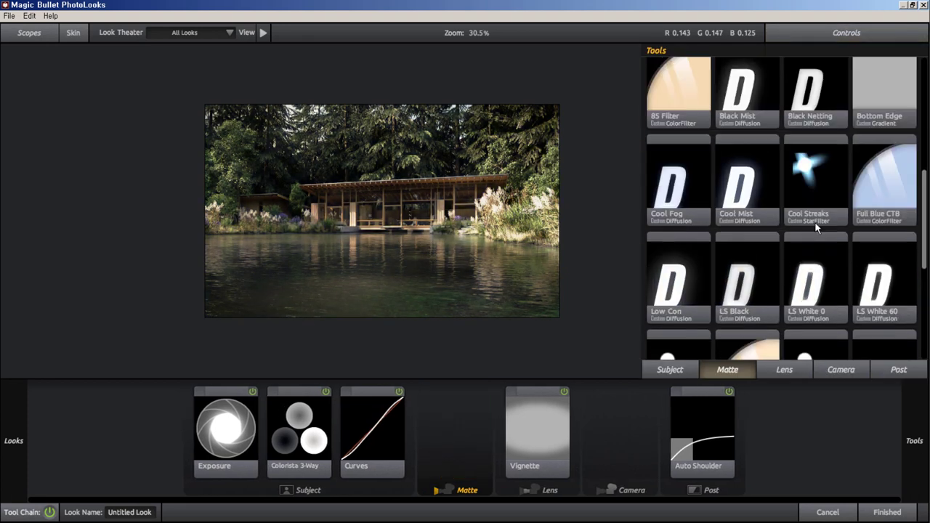
scroll(880, 271, down, 5)
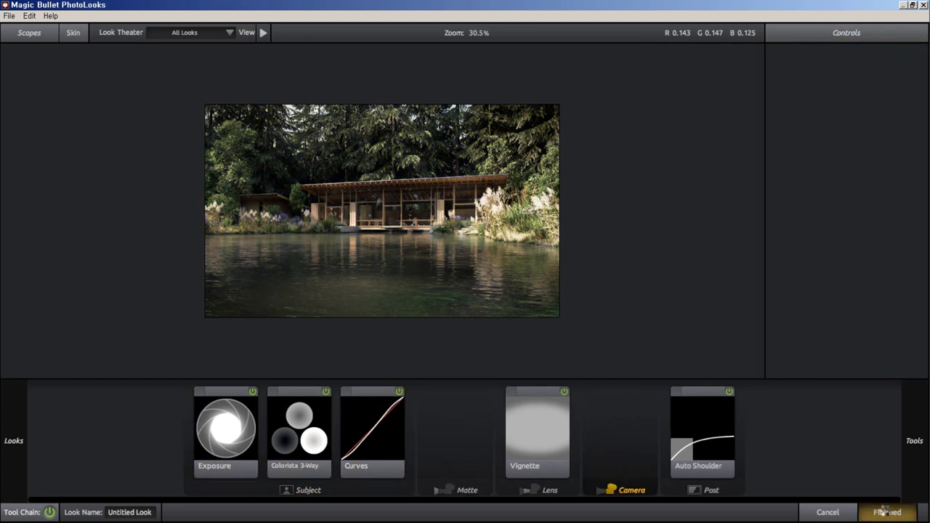
click(884, 512)
Show Layer 5's depth image, invert it and set its blend mode to Screen
click(843, 195)
click(798, 195)
click(798, 195)
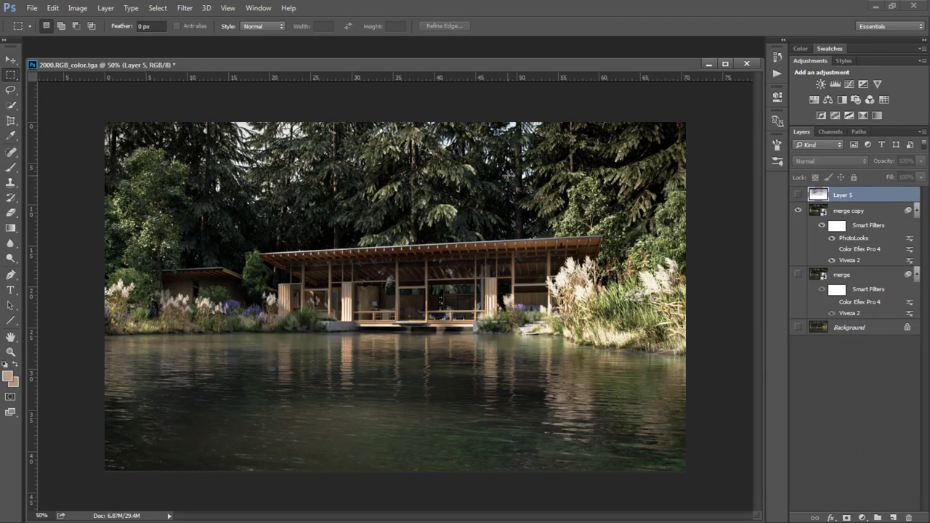
click(799, 195)
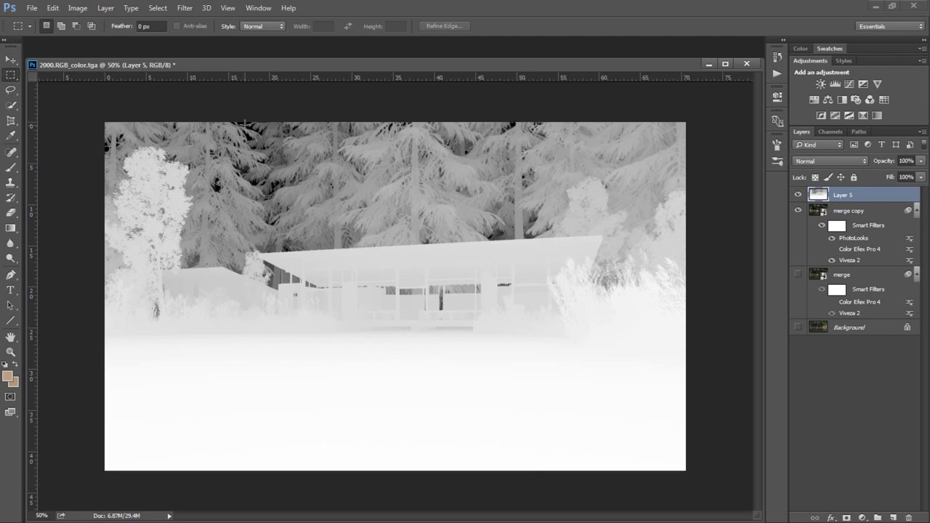
key(ctrl+i)
click(830, 160)
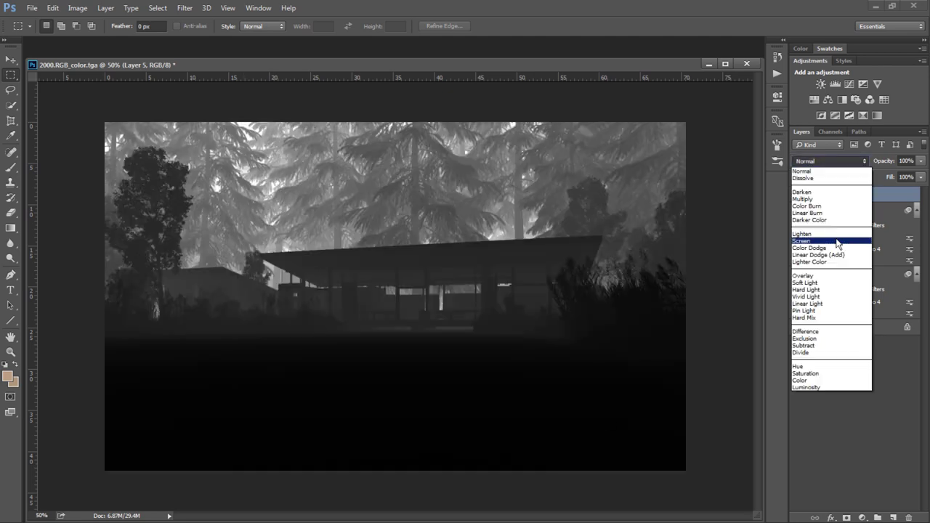
click(837, 241)
Tint the fog toward magenta and yellow with Color Balance
key(ctrl+b)
mouse_move(749, 317)
mouse_down()
mouse_move(767, 318)
mouse_move(754, 304)
mouse_up()
click(873, 264)
Apply Levels with input black 30, output black 24, output white 176 and darker midtones
click(78, 8)
click(277, 43)
drag(694, 137, 695, 263)
drag(666, 390, 668, 390)
drag(592, 441, 606, 449)
drag(739, 441, 681, 441)
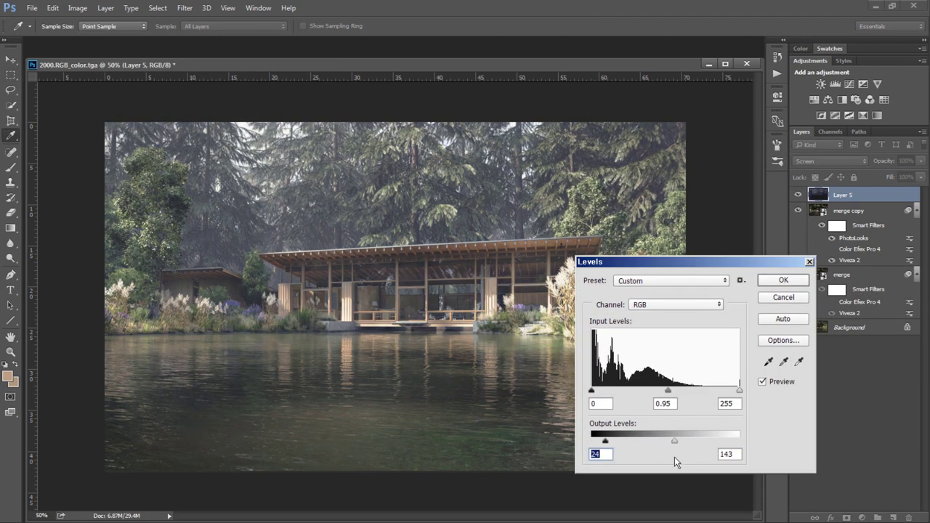
drag(668, 390, 688, 391)
drag(600, 390, 609, 391)
drag(681, 442, 694, 443)
click(782, 283)
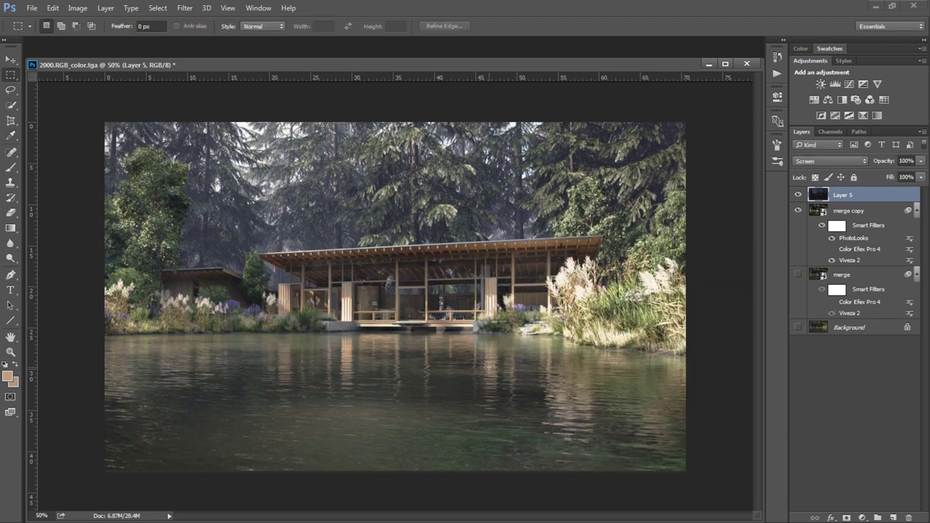
Set Layer 5 to 50% opacity and fade the fog with a gradient layer mask
key(5)
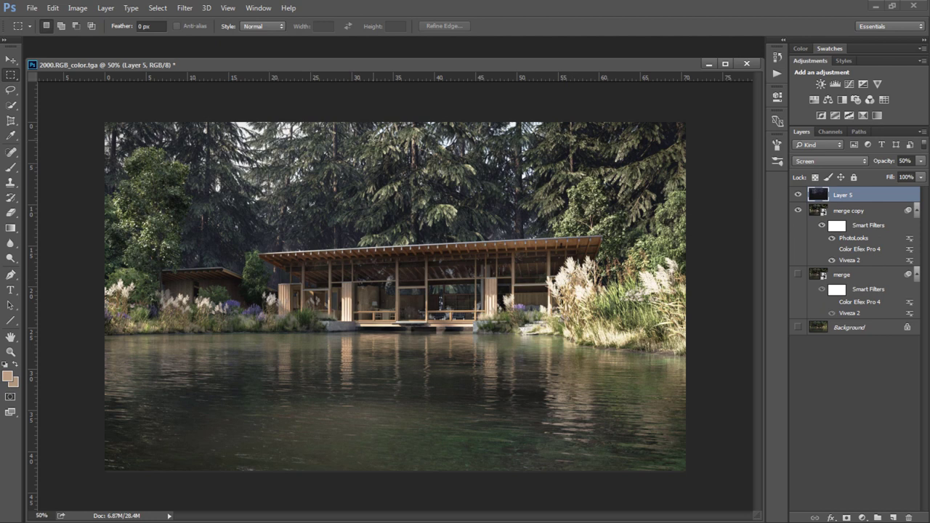
click(11, 230)
drag(353, 242, 352, 243)
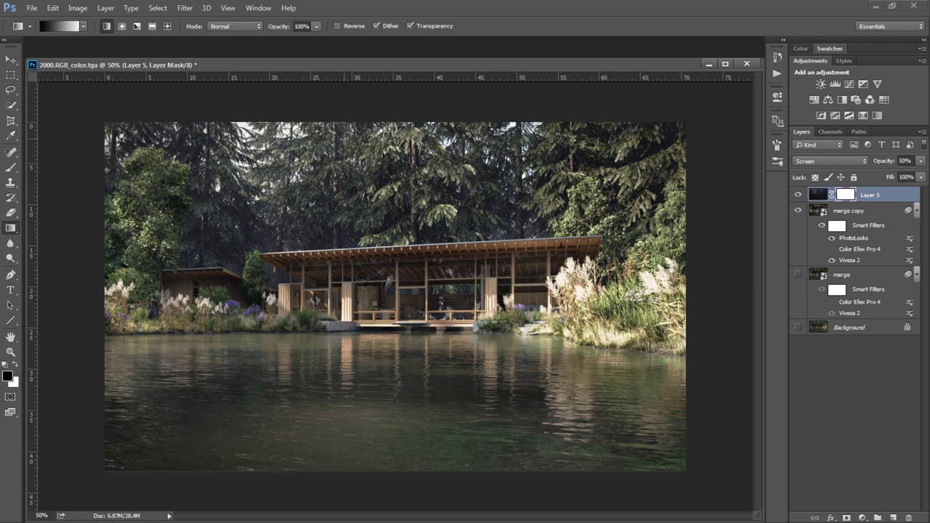
click(831, 131)
Bring in 2000.Alpha.tga as the Alpha 1 channel, load it as a selection, then deselect
click(802, 131)
key(ctrl+o)
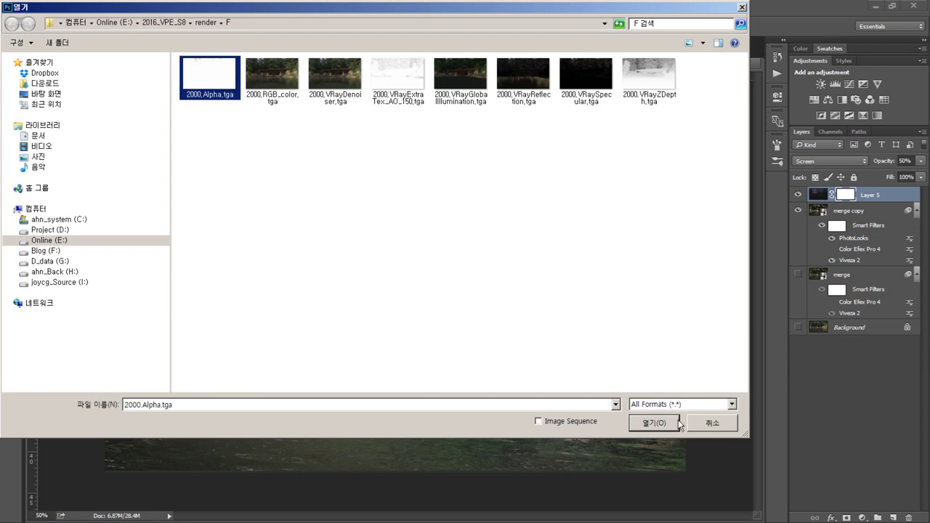
key(Return)
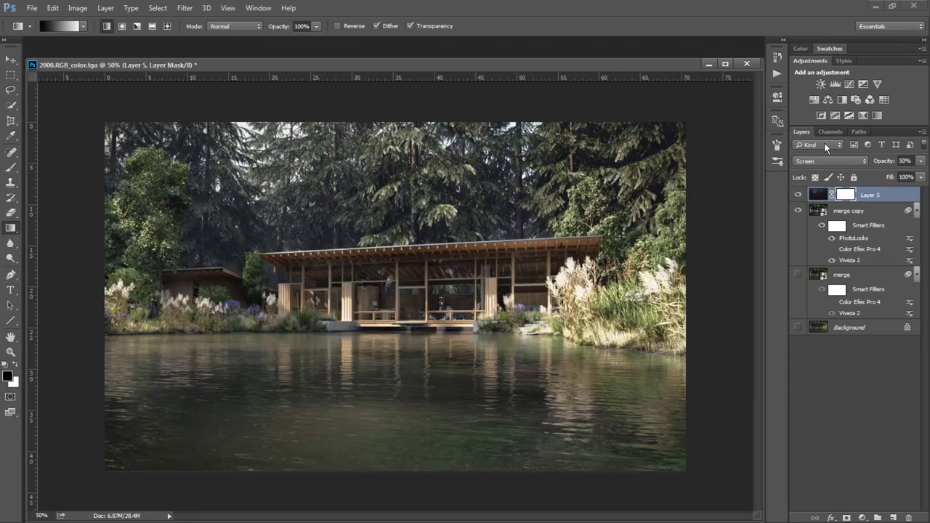
click(831, 131)
ctrl+click(820, 217)
click(801, 132)
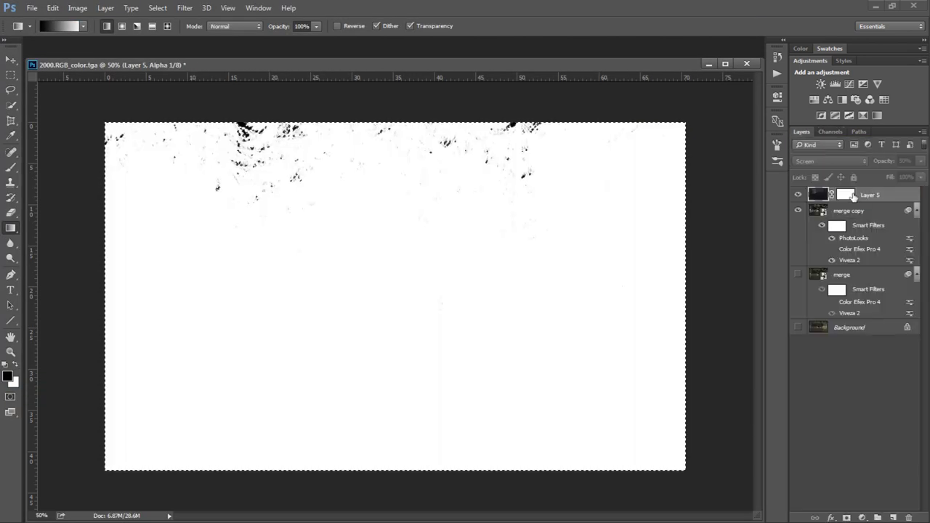
key(m)
key(ctrl+d)
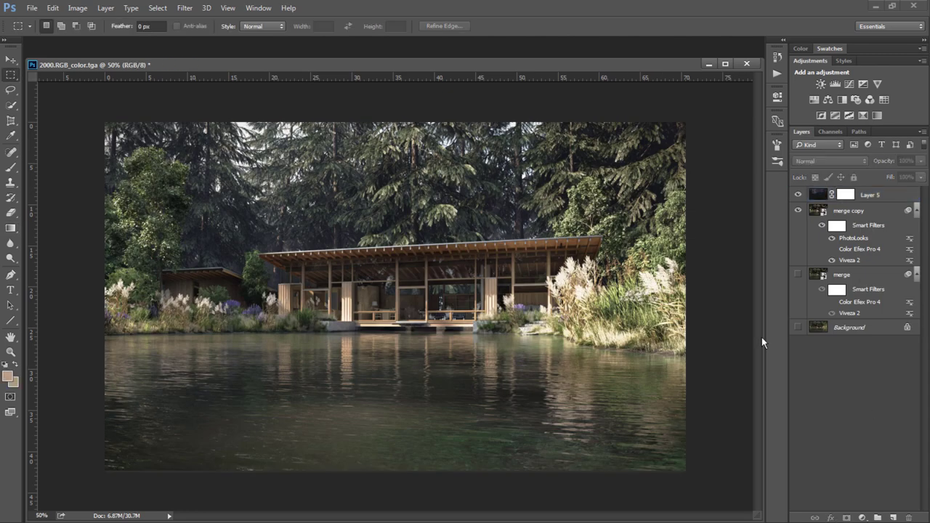
Add a Curves adjustment layer above Layer 5 and switch to its Red channel
click(862, 518)
click(858, 366)
click(671, 138)
click(671, 151)
Bend Curves 1's Red, Green, Blue and RGB curves to remove the red cast and darken the water
drag(658, 235, 656, 243)
key(alt+4)
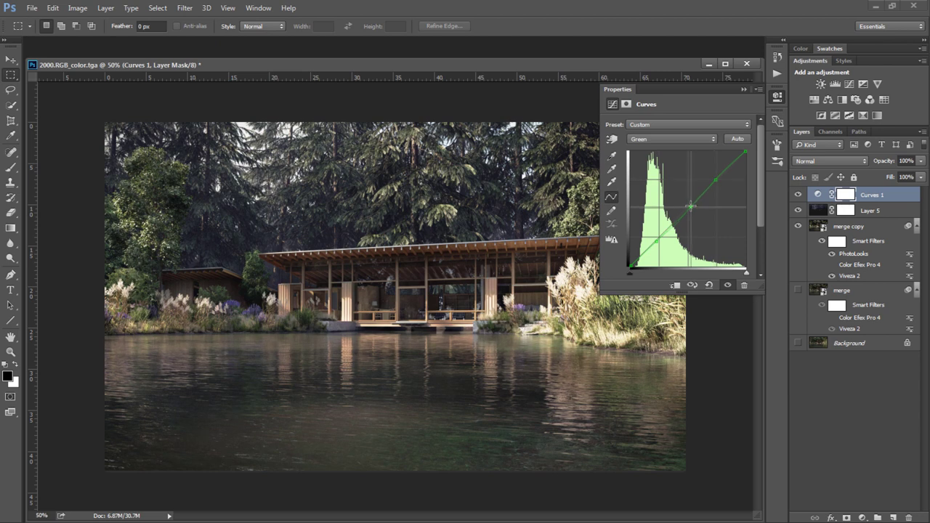
key(alt+5)
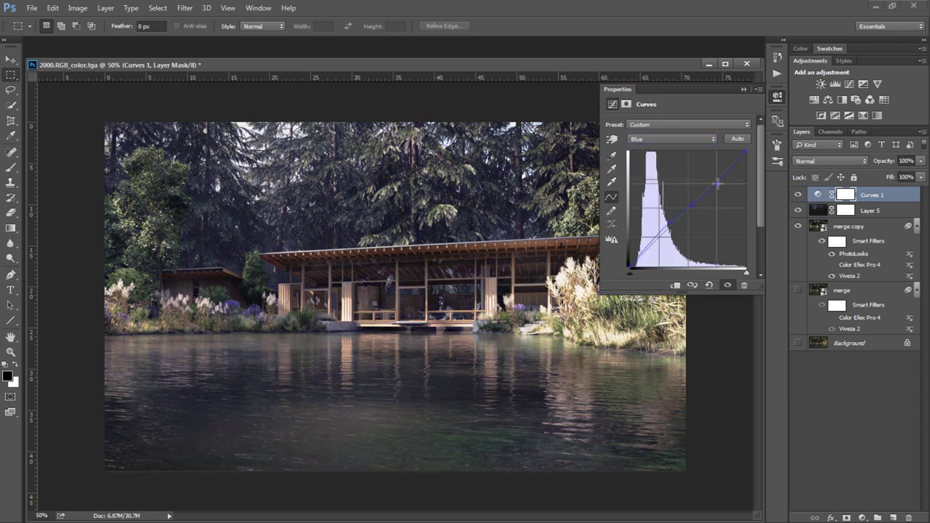
click(672, 139)
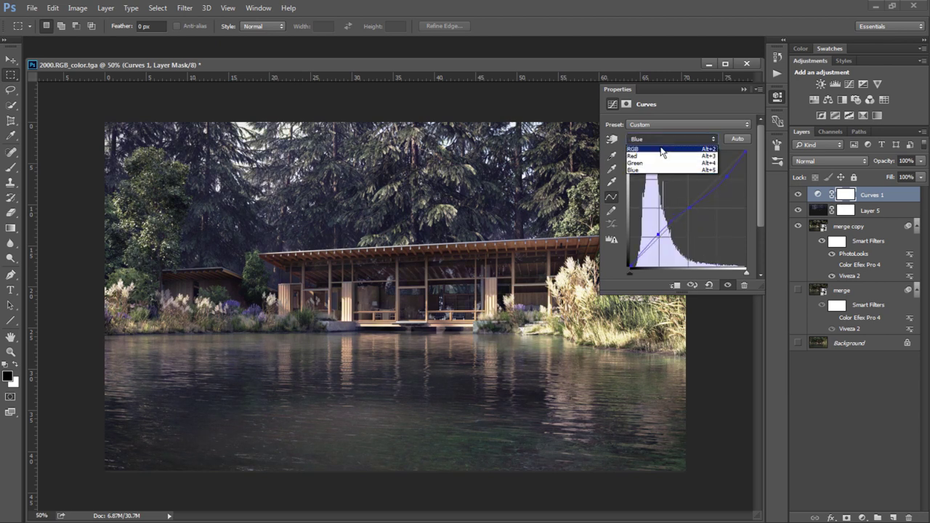
click(669, 138)
click(797, 195)
double_click(797, 194)
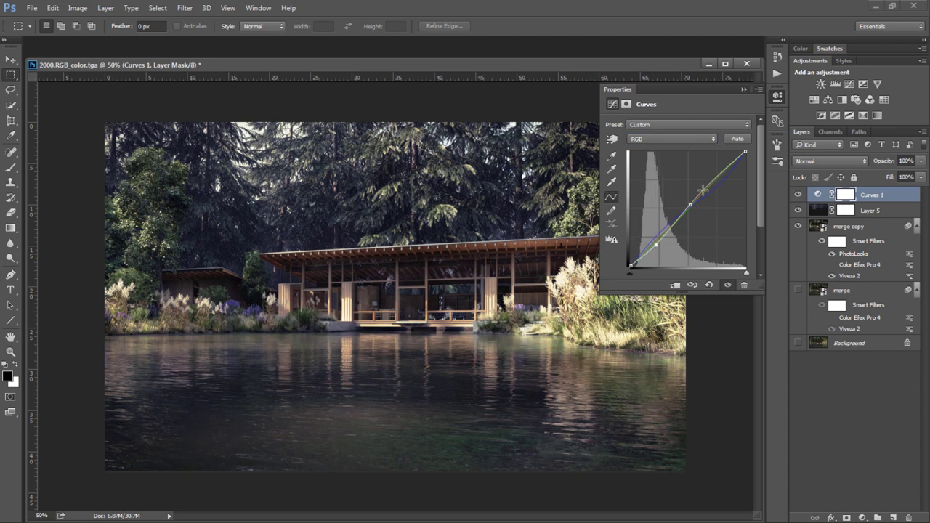